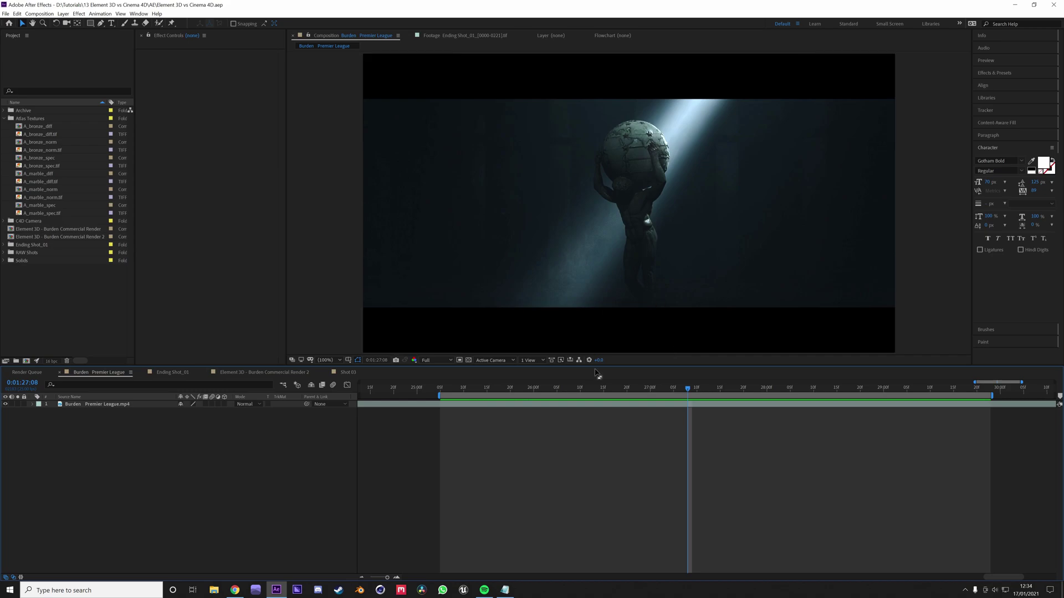
# - Scrub the Ending Shot_01 render and play it back from 0:00:02:04
pyautogui.click(701, 388)
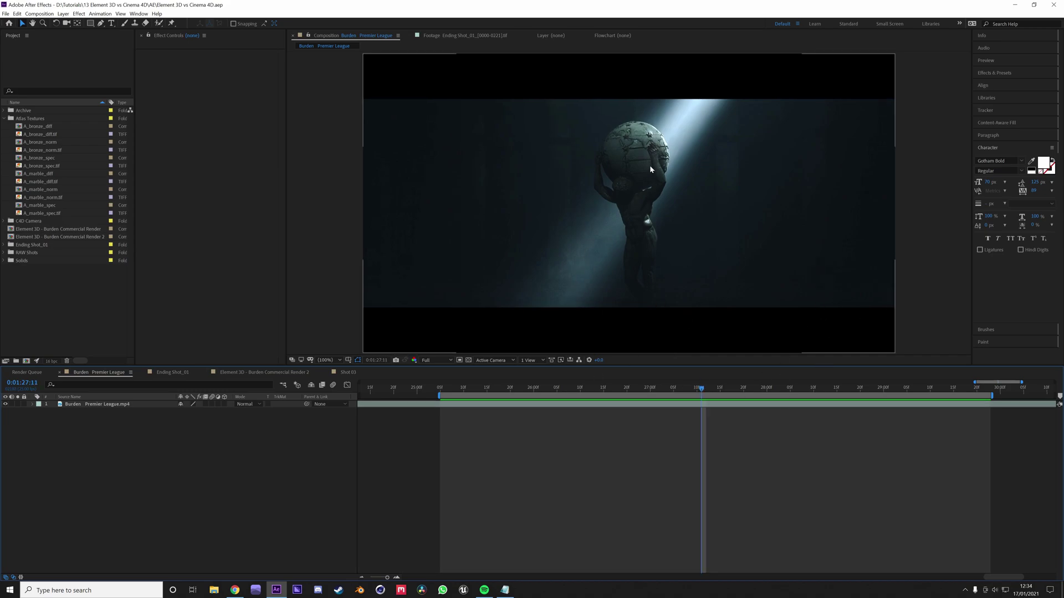
pyautogui.moveTo(682, 388); pyautogui.dragTo(525, 398)
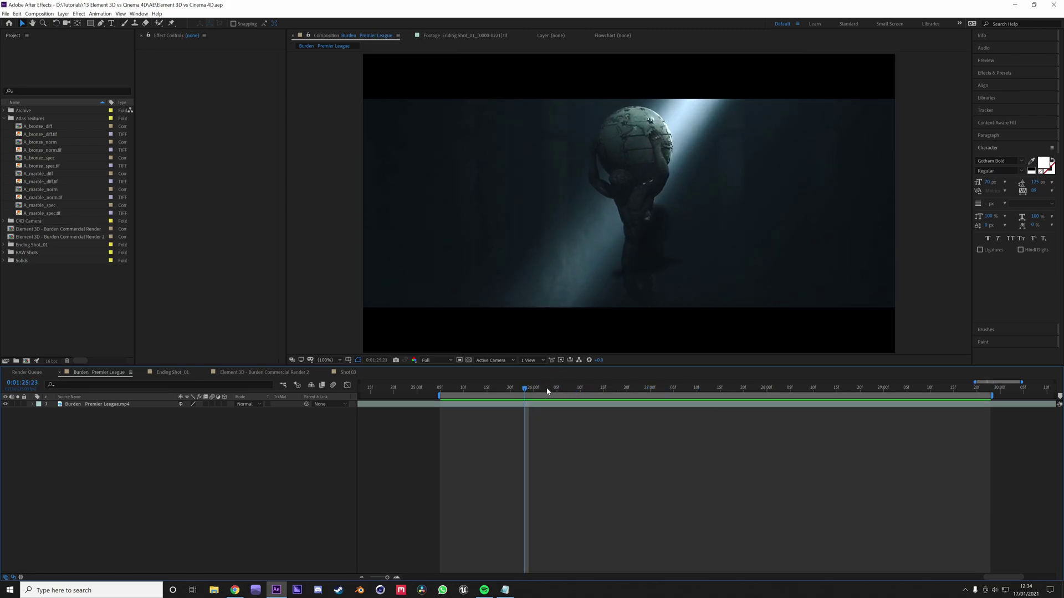
pyautogui.press('space')
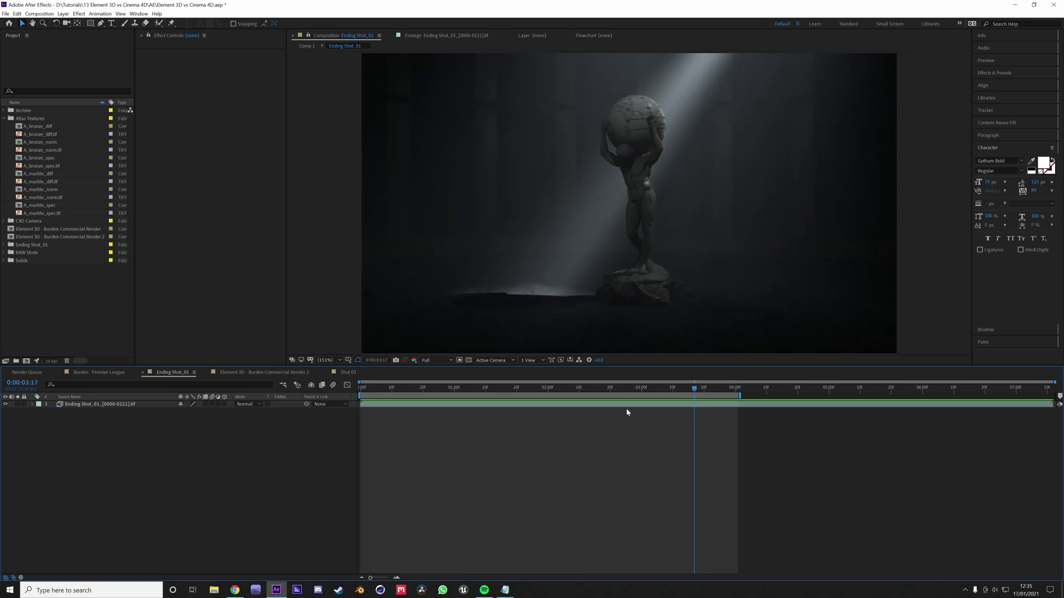
pyautogui.click(553, 388)
pyautogui.click(559, 391)
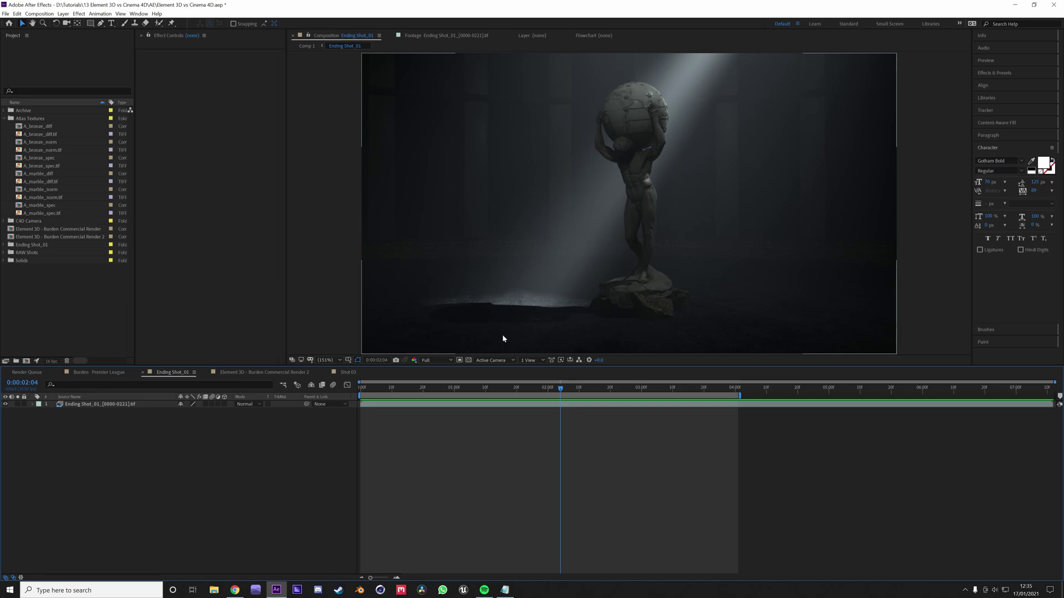
pyautogui.press('space')
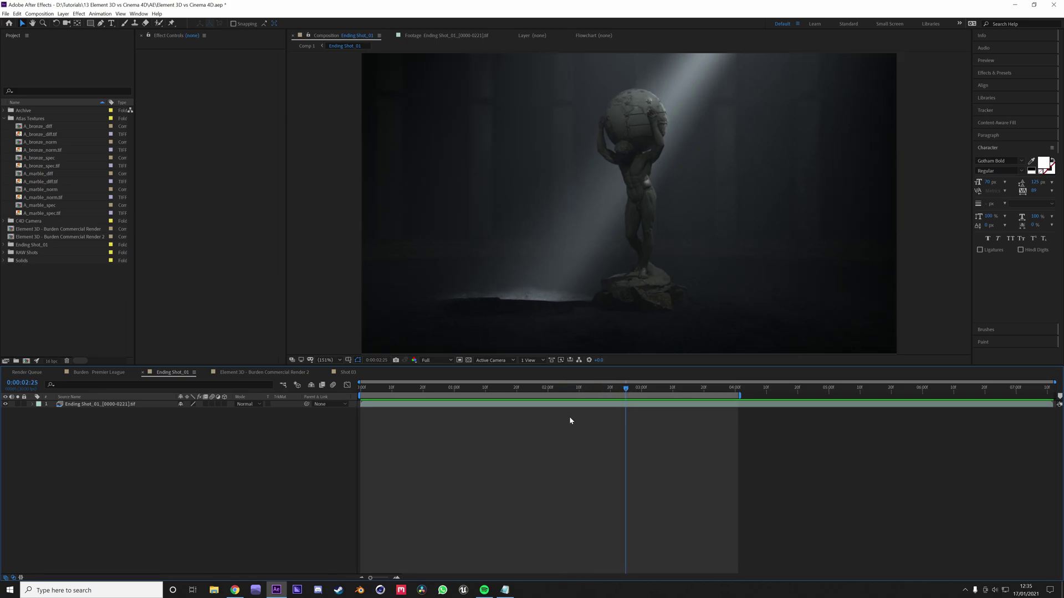
# - Jump to 0:01:27:21 in Burden Premier League, then scrub through the Ending Shot_01 statue shot
pyautogui.click(106, 372)
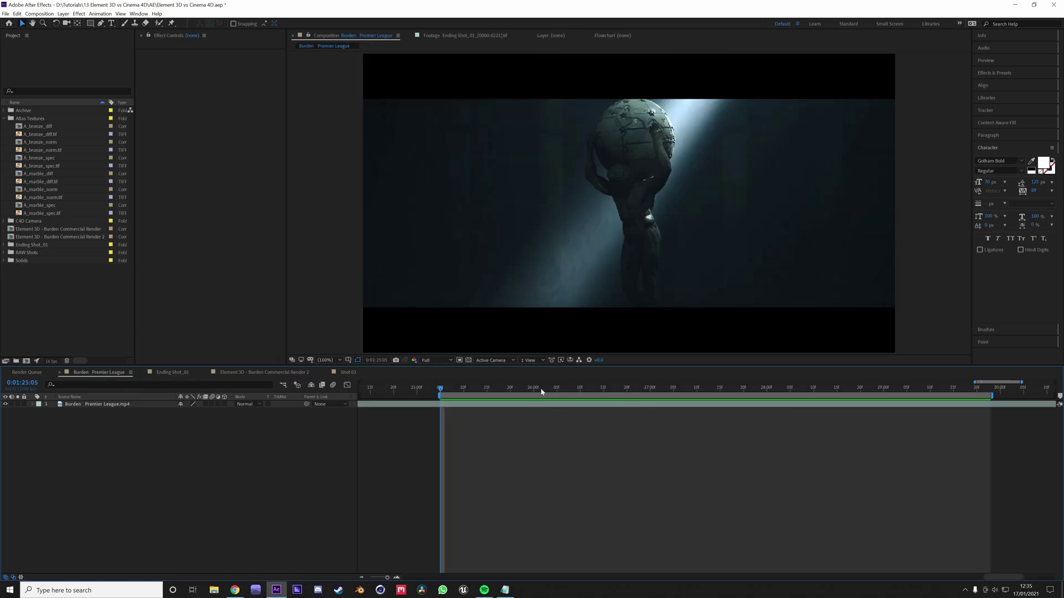
pyautogui.moveTo(537, 392); pyautogui.dragTo(748, 390)
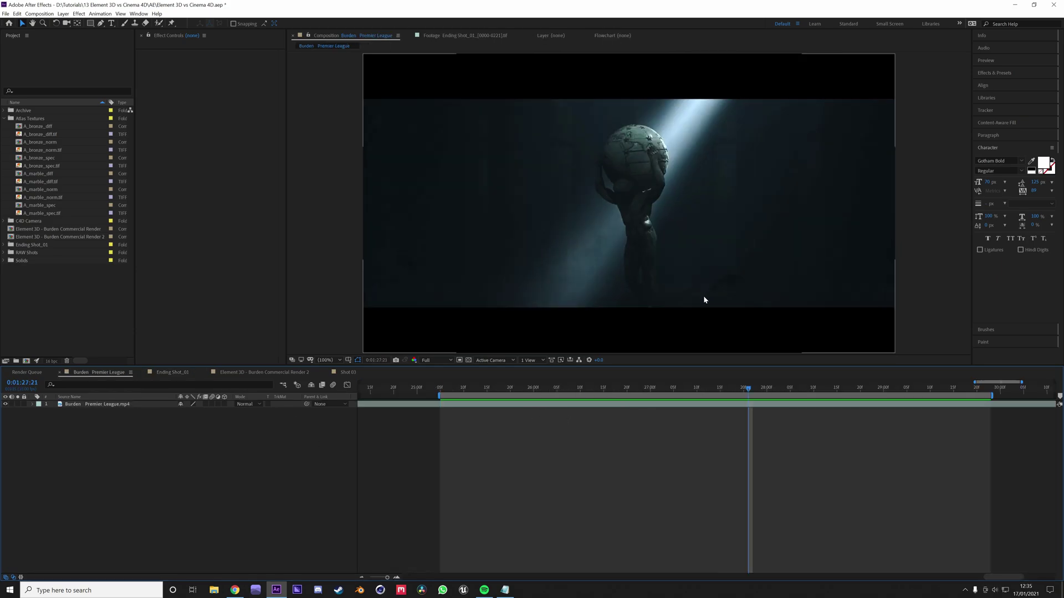
pyautogui.click(172, 372)
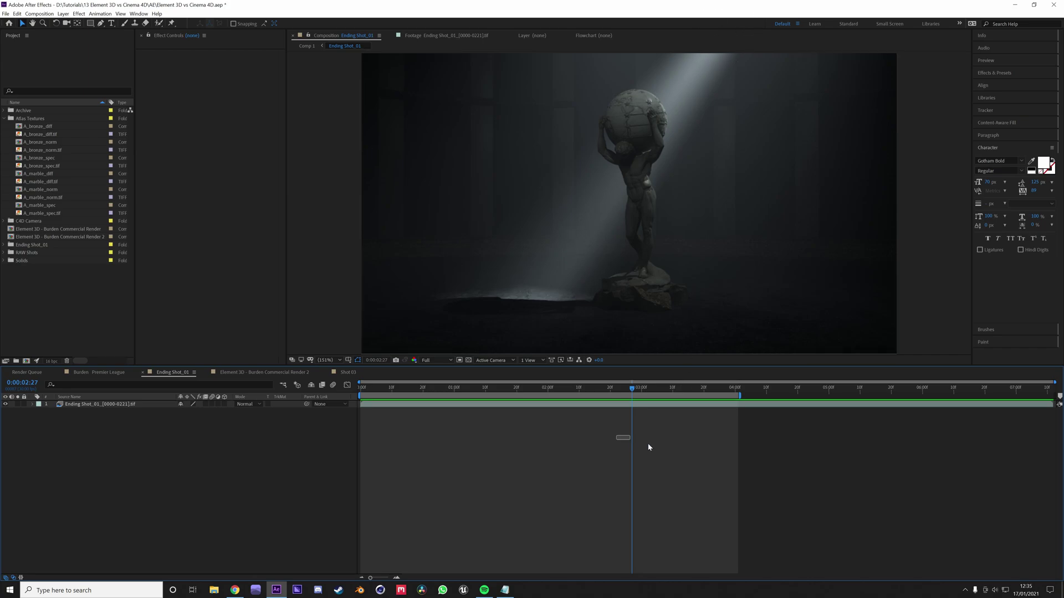
pyautogui.moveTo(632, 438); pyautogui.dragTo(488, 426)
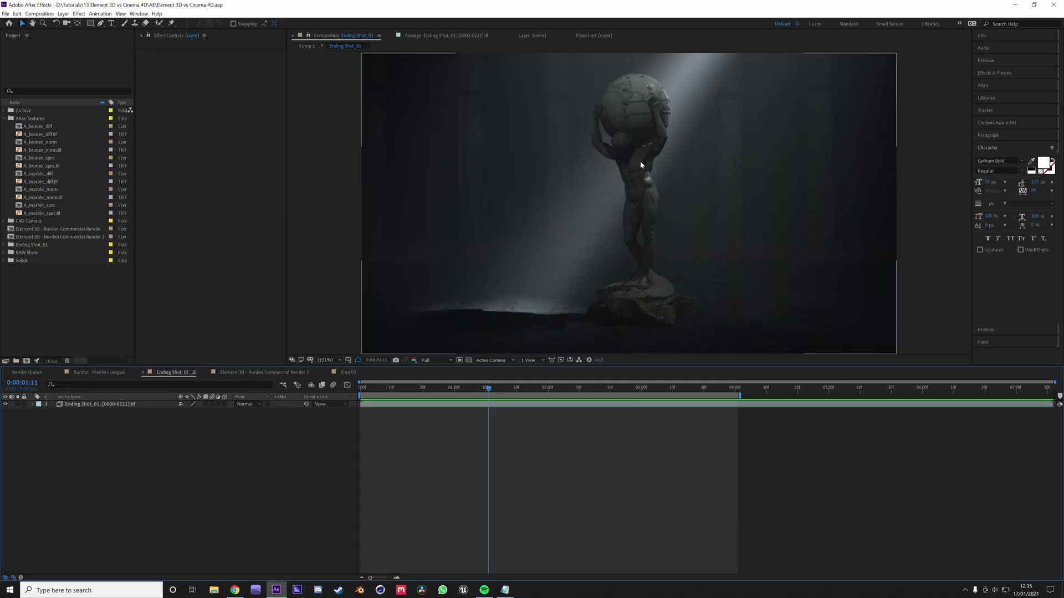
pyautogui.moveTo(496, 395); pyautogui.dragTo(701, 391)
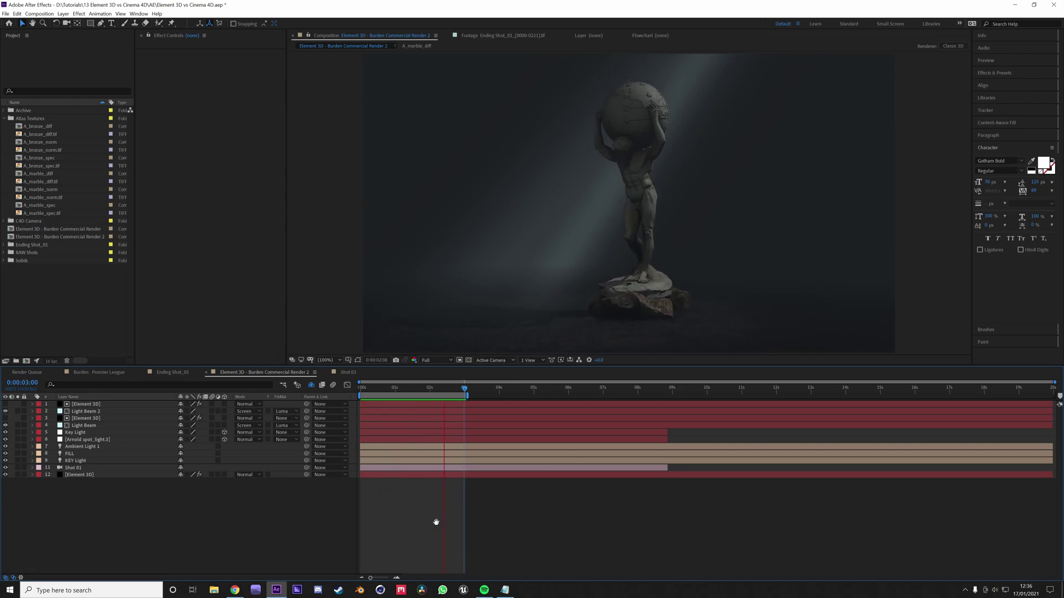
# - Stop playback, return the Element 3D render to frame 0, and inspect the Key Light layer
pyautogui.press('space')
pyautogui.moveTo(388, 390); pyautogui.dragTo(361, 393)
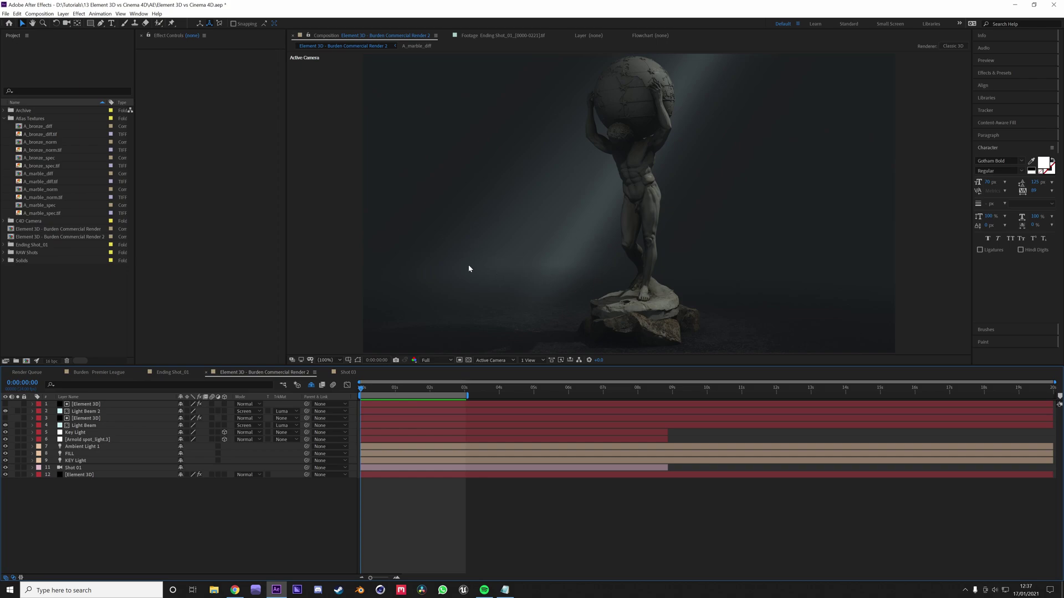
pyautogui.click(117, 434)
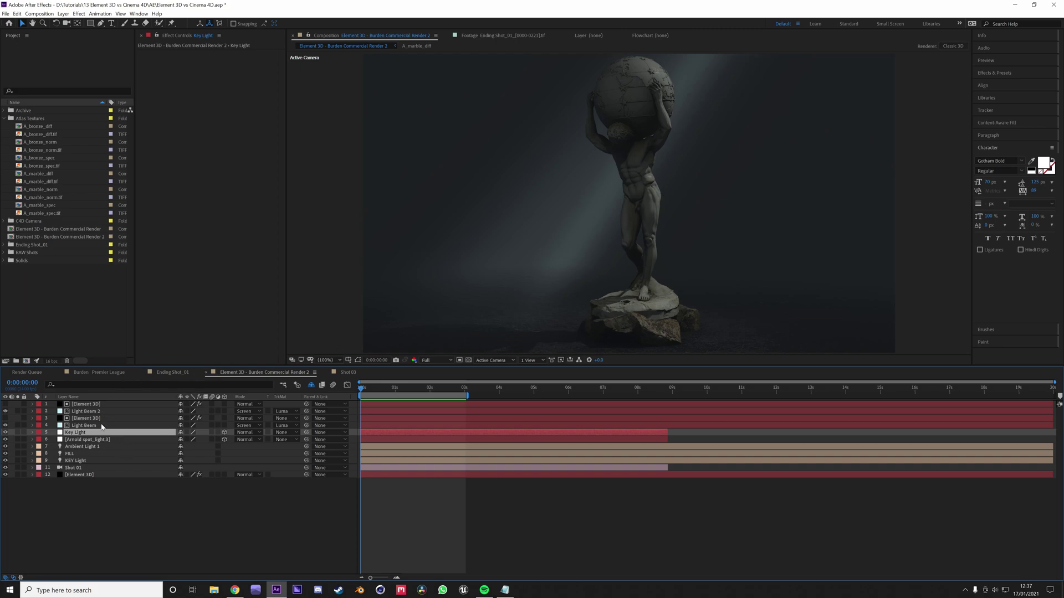
pyautogui.click(302, 496)
# - Flip between the Ending Shot_01 and Element 3D compositions to compare the renders
pyautogui.click(172, 372)
pyautogui.click(238, 372)
pyautogui.click(173, 372)
pyautogui.click(238, 373)
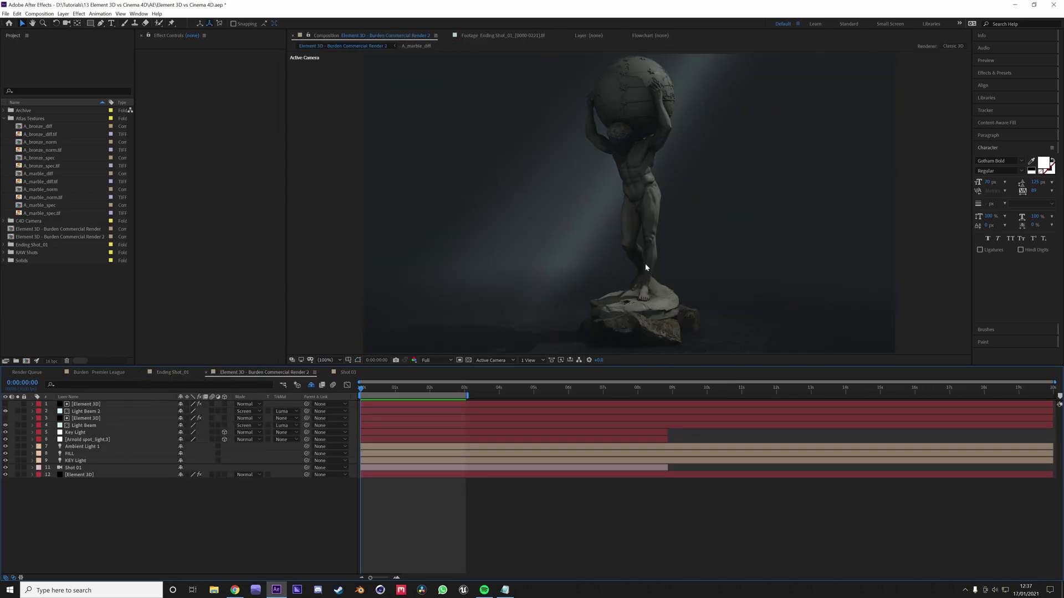
# - Inspect the Element 3D comp's Light Beam and Element 3D layers against the Ending Shot_01 render
pyautogui.click(173, 372)
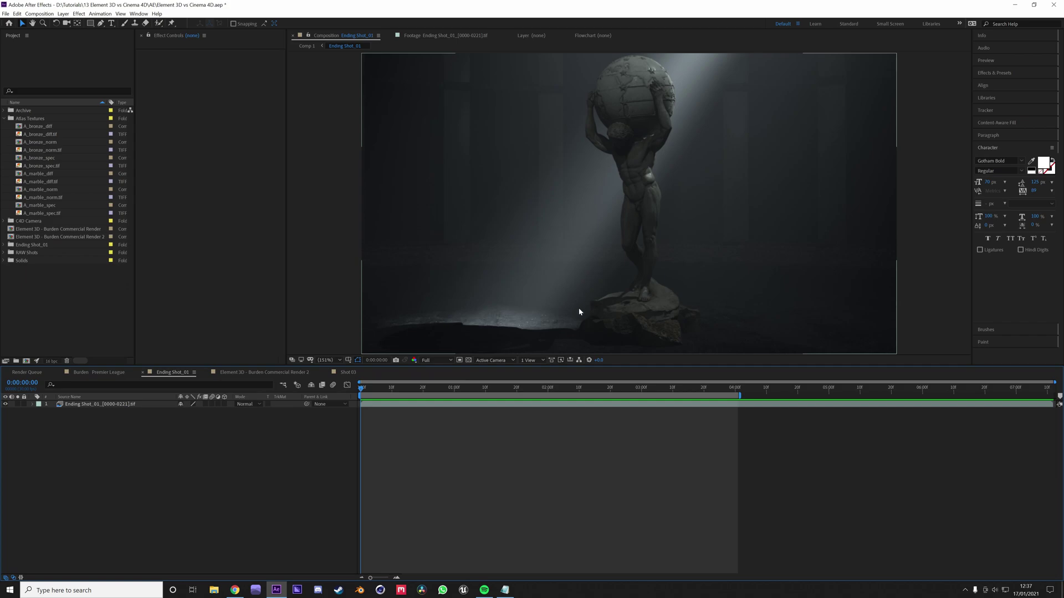
pyautogui.click(264, 372)
pyautogui.click(89, 425)
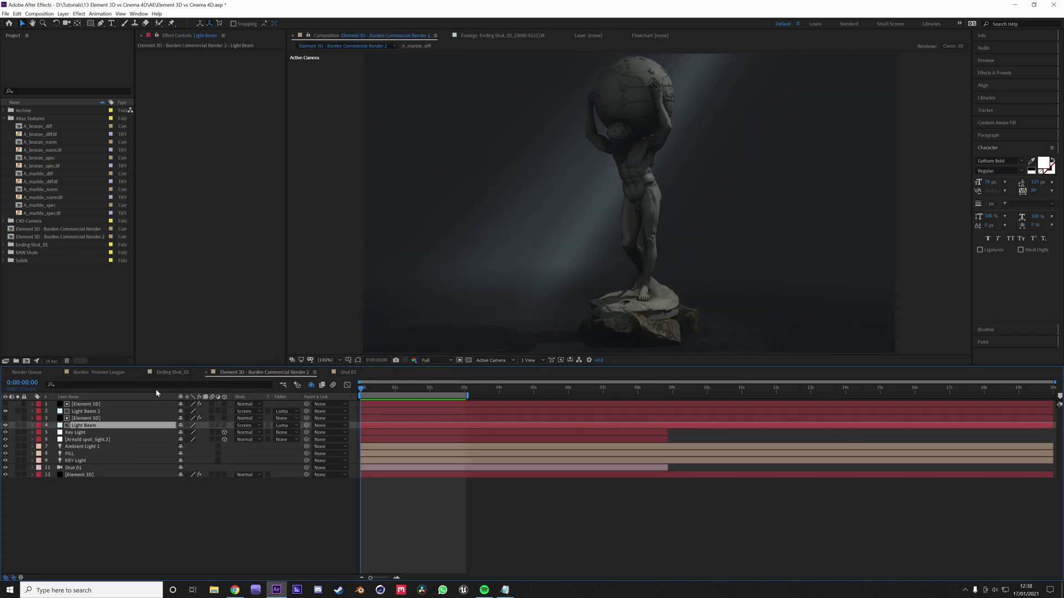
pyautogui.click(101, 477)
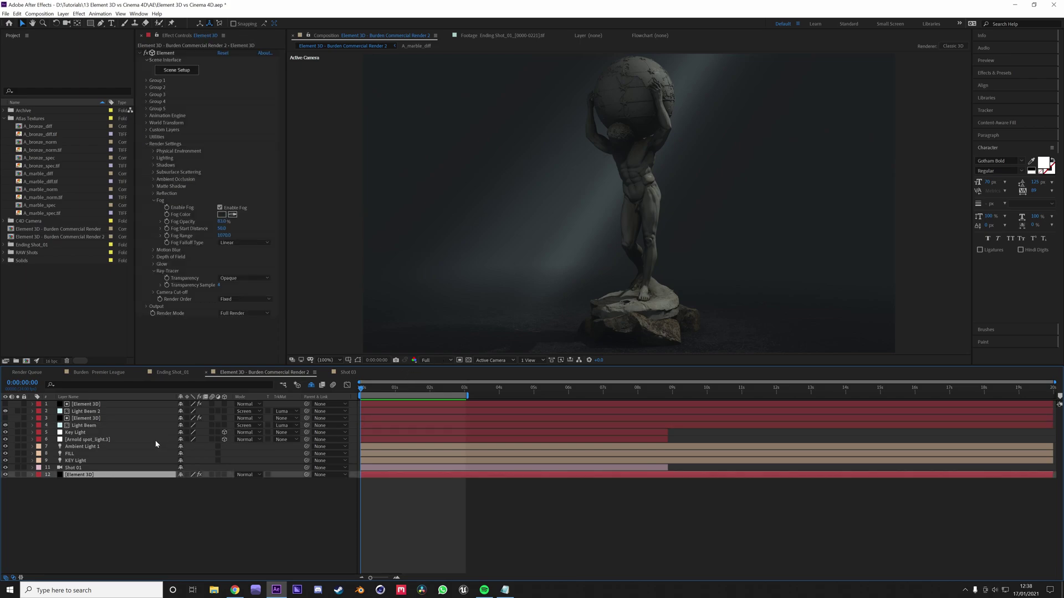
pyautogui.click(93, 424)
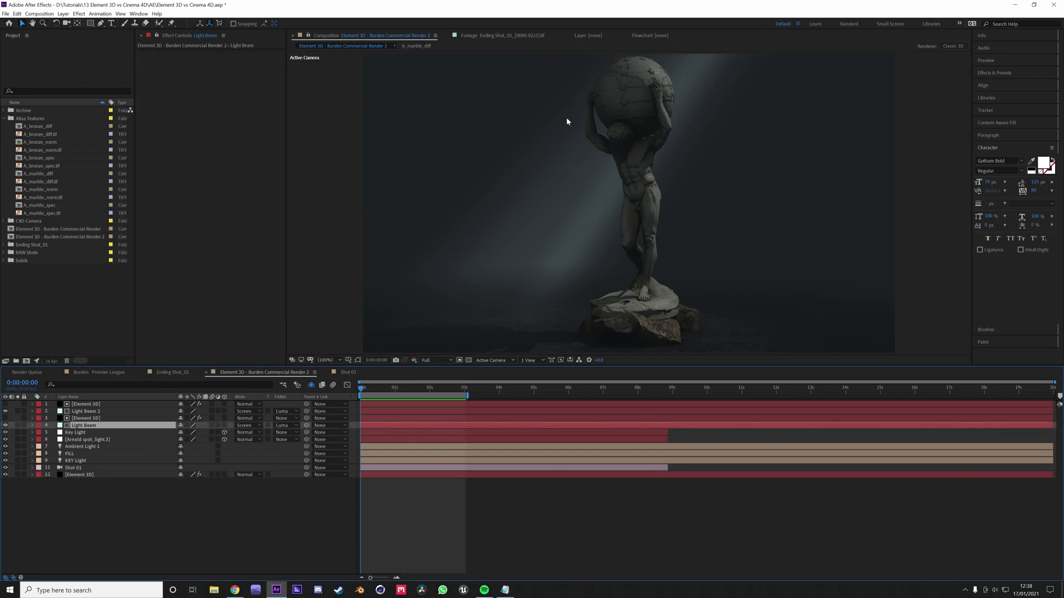
pyautogui.click(169, 373)
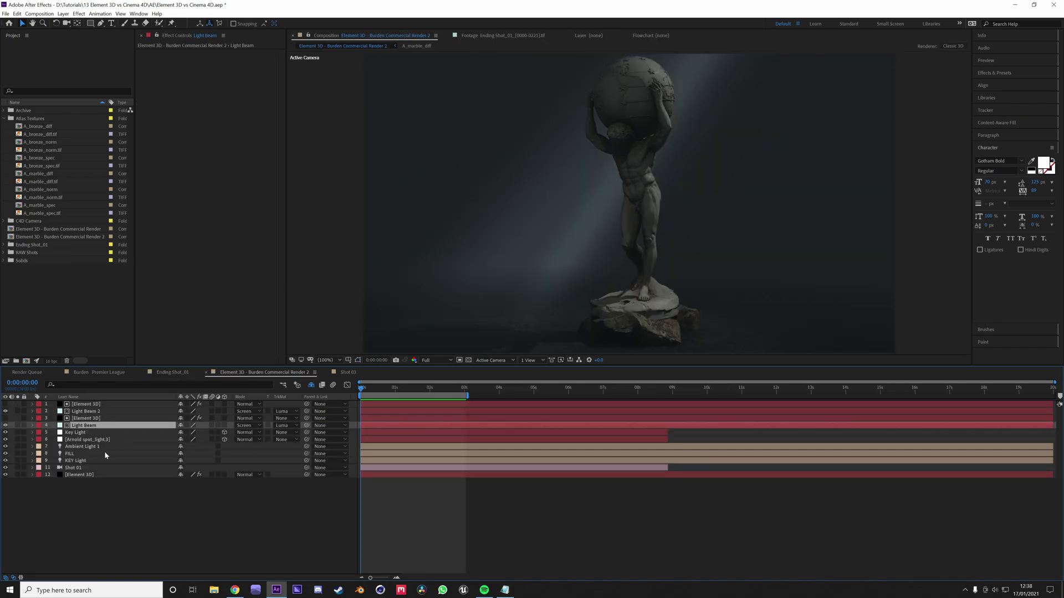
pyautogui.click(128, 546)
pyautogui.hotkey('ctrl', 's')
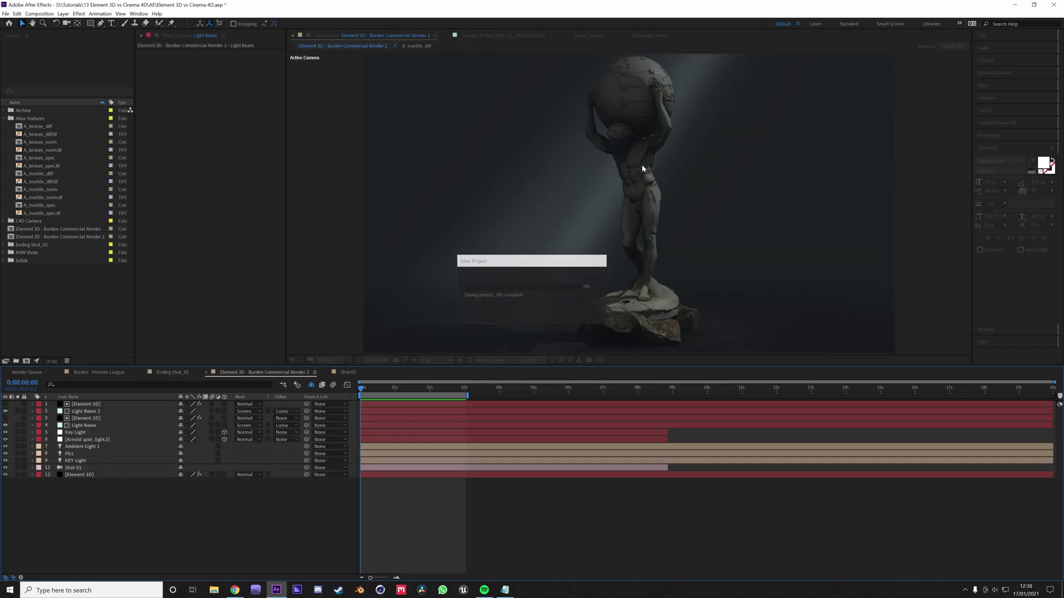
pyautogui.click(105, 411)
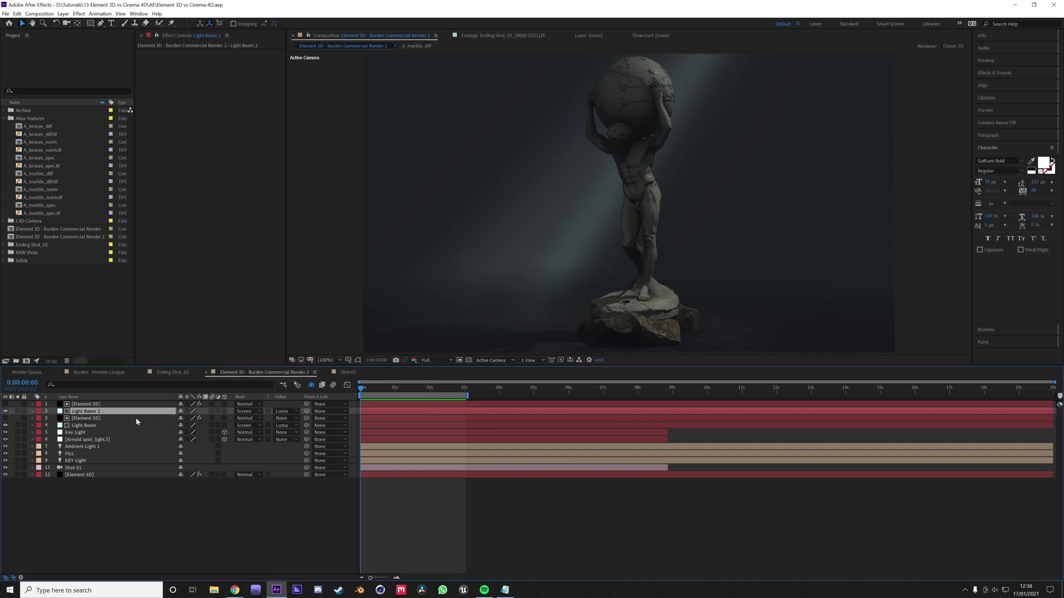
pyautogui.click(161, 498)
pyautogui.click(115, 404)
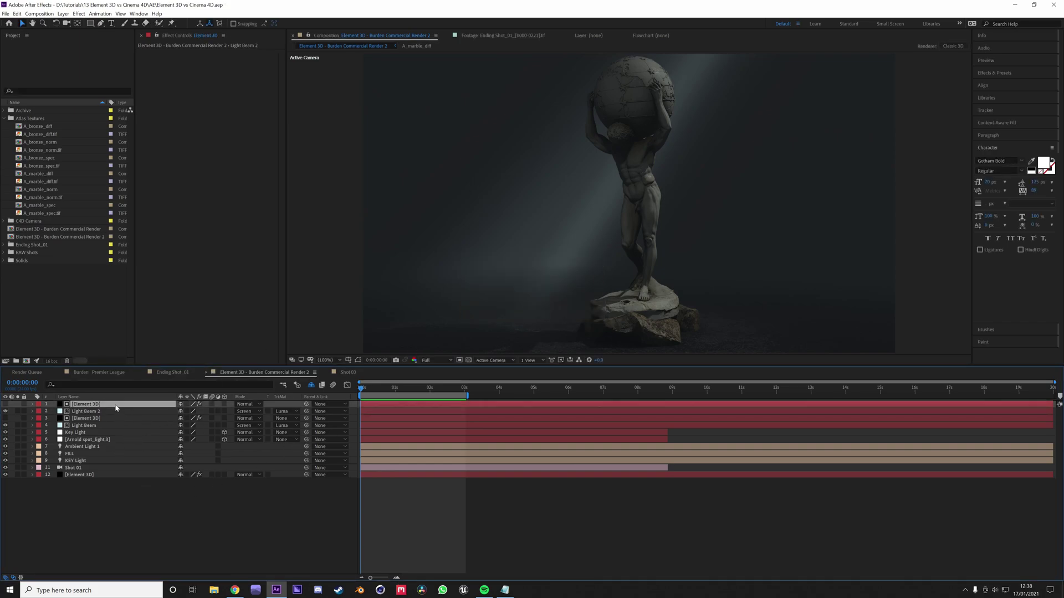
pyautogui.hotkey('ctrl', 'y')
pyautogui.press('Return')
pyautogui.hotkey('ctrl', 'space')
pyautogui.write('fractal')
pyautogui.press('Down')
pyautogui.press('Return')
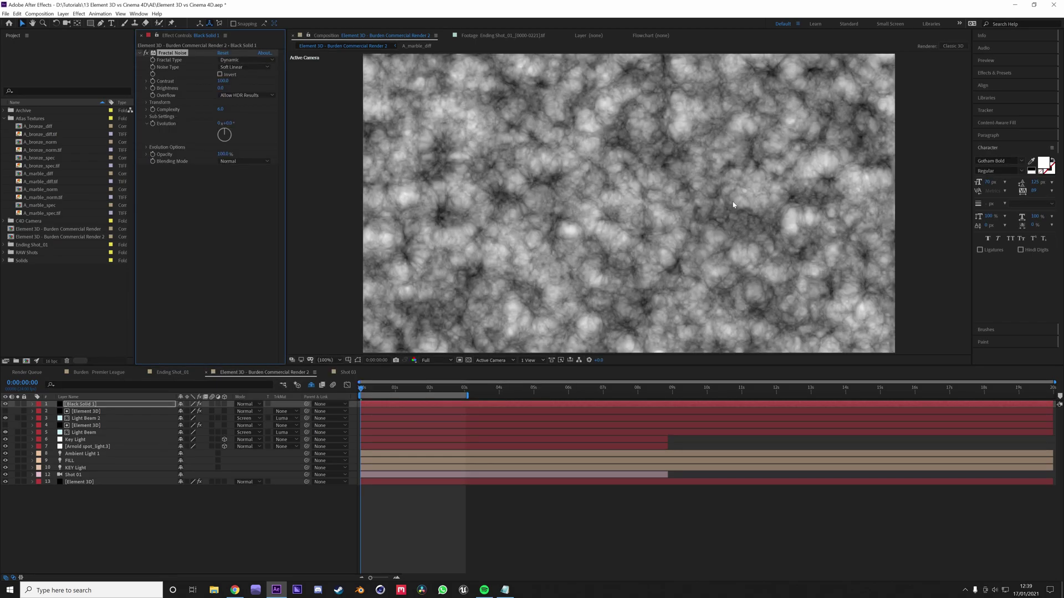
pyautogui.click(151, 103)
pyautogui.click(221, 116)
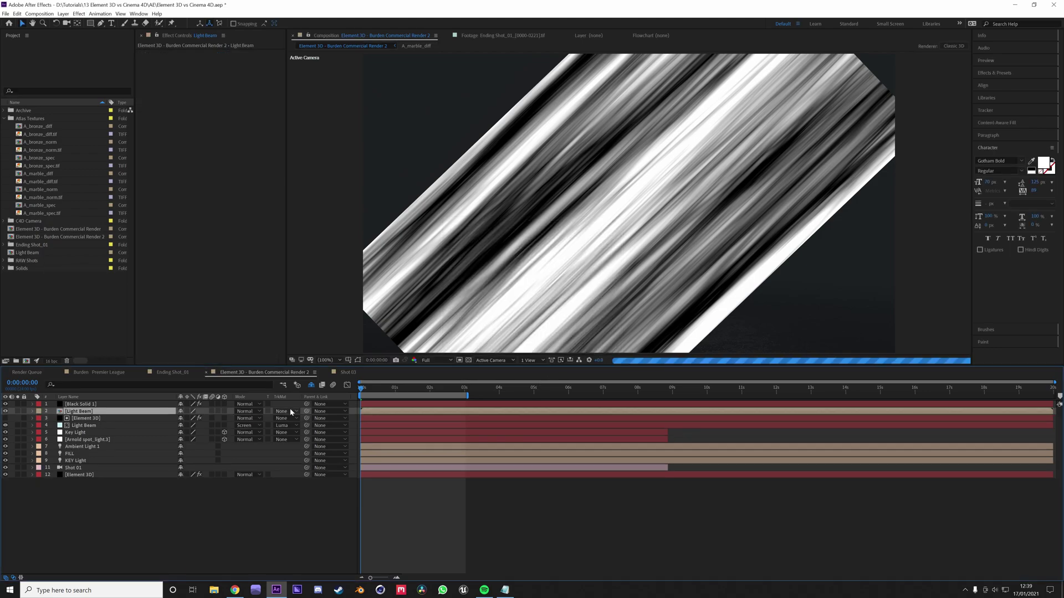
pyautogui.click(282, 411)
pyautogui.click(310, 447)
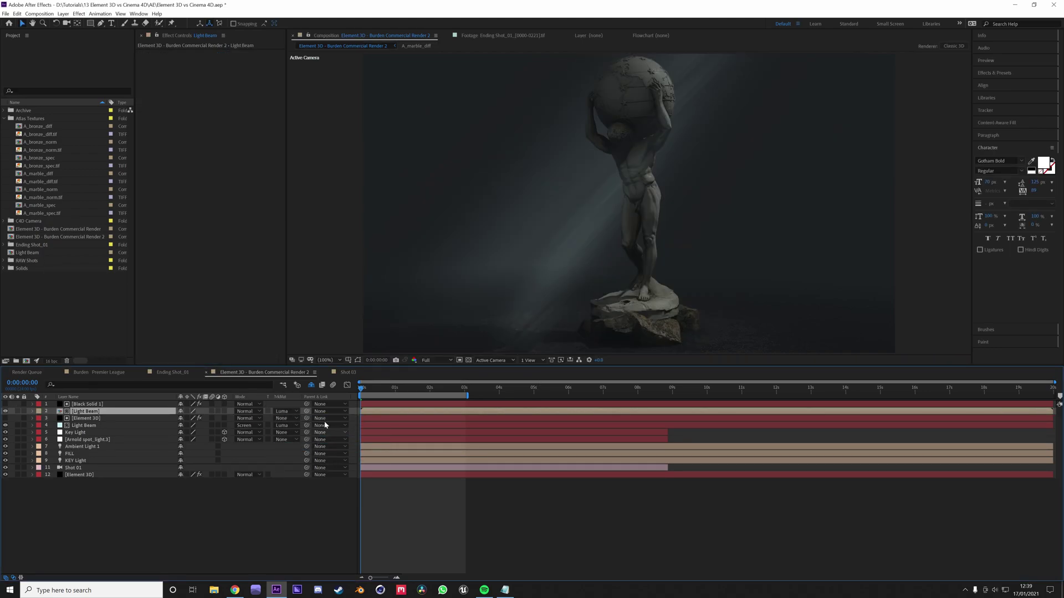
pyautogui.click(90, 405)
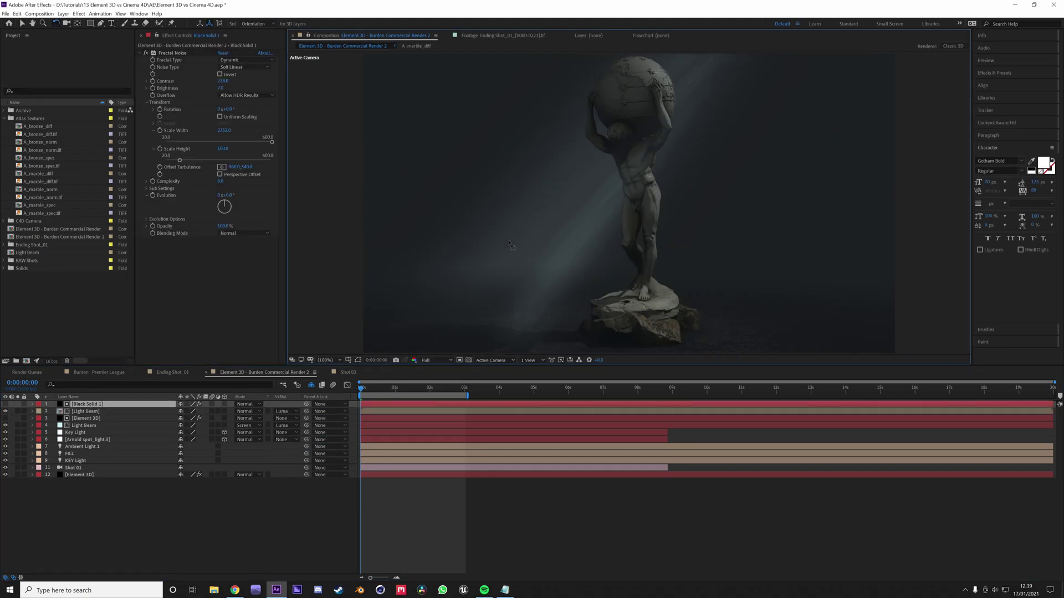
pyautogui.click(604, 173)
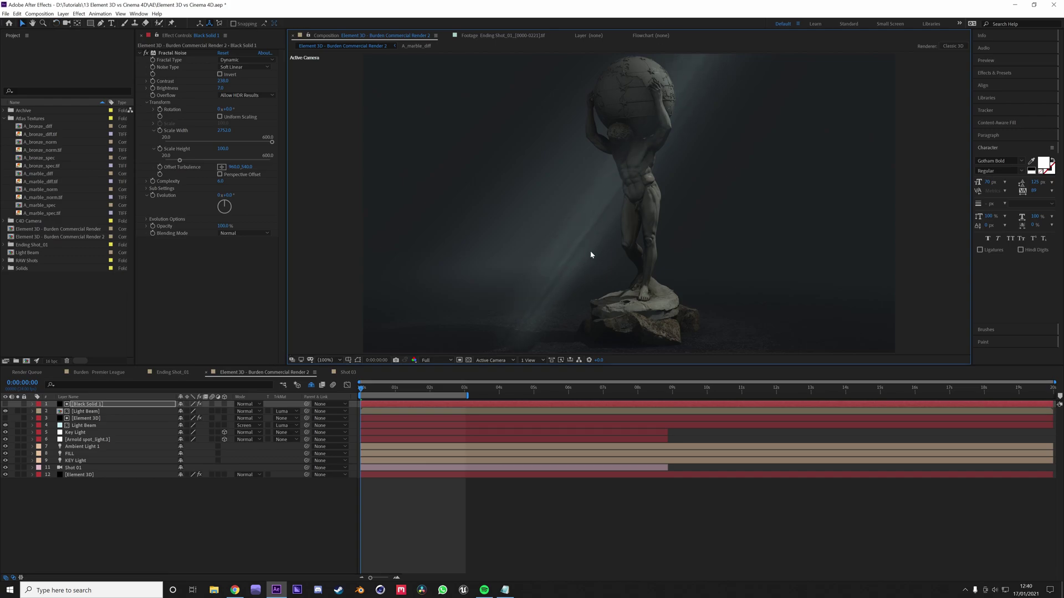
pyautogui.hotkey('ctrl', 'z')
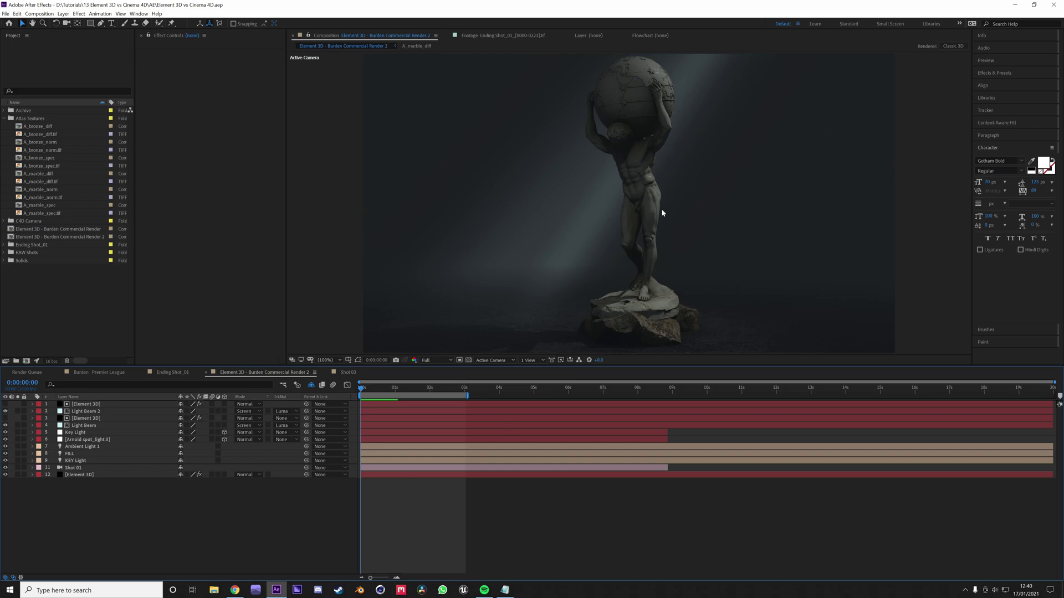
# - Zoom the Composition viewer from 100% to 800% on the globe's continents and stars
pyautogui.scroll(3, 625, 213)
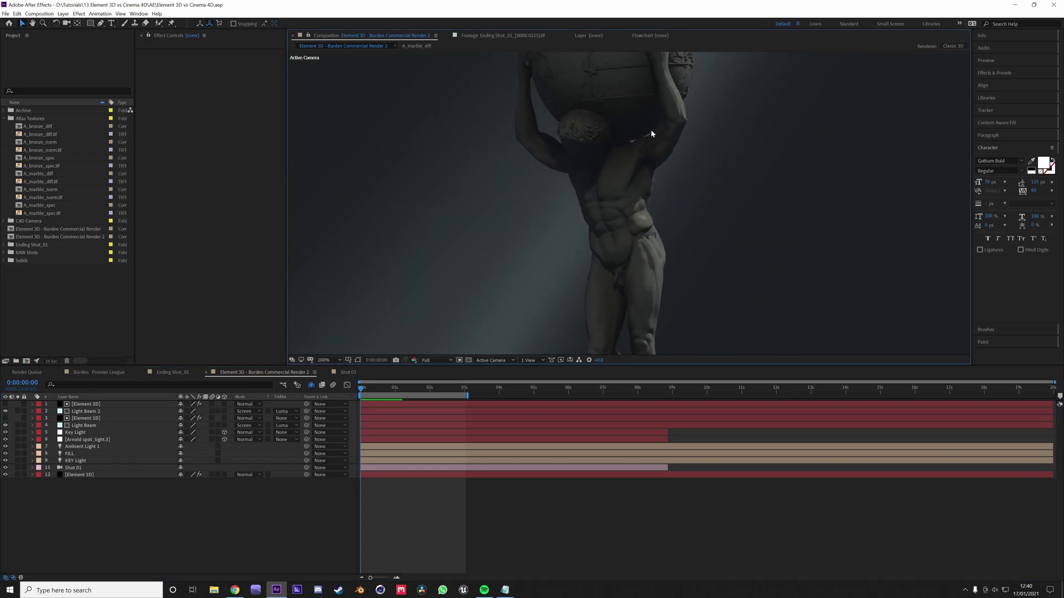
pyautogui.scroll(4, 638, 190)
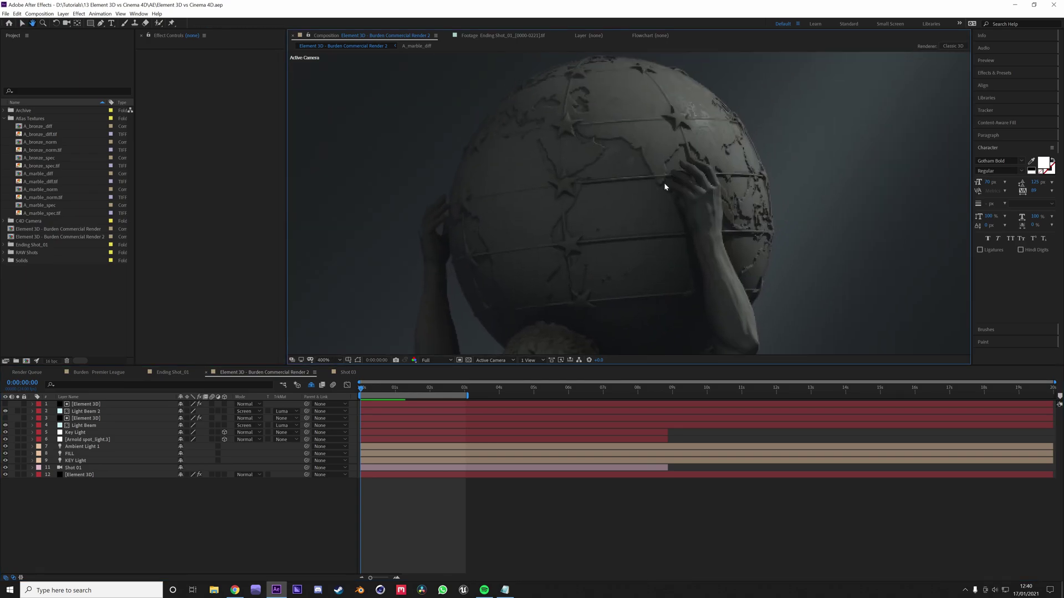
pyautogui.scroll(2, 677, 202)
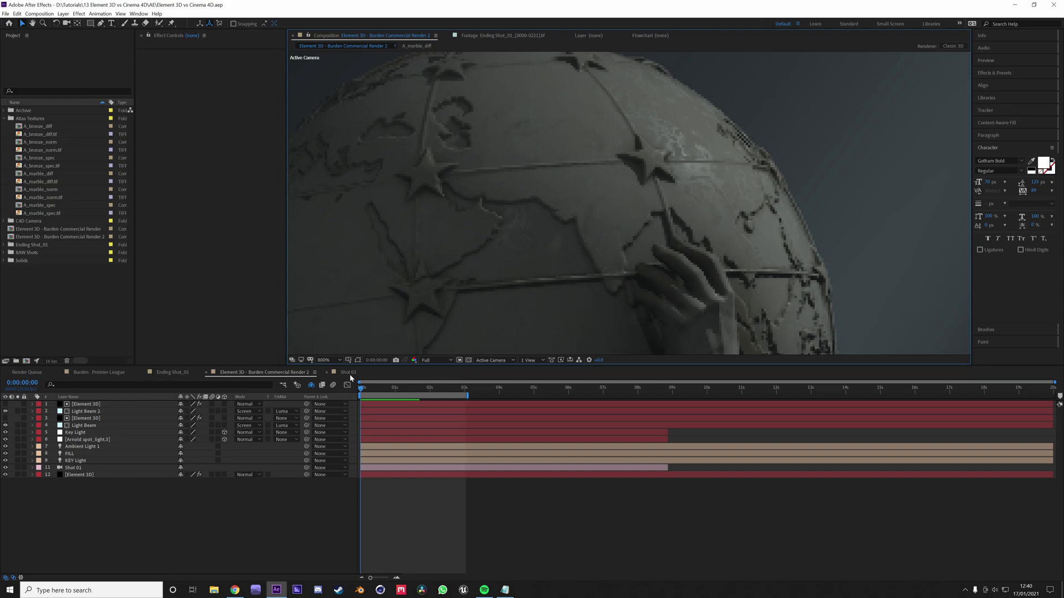
# - Zoom back out, then magnify the Ending Shot_01 Cinema 4D render to 400–800%
pyautogui.press(',')
pyautogui.press(',')
pyautogui.press(',')
pyautogui.click(172, 371)
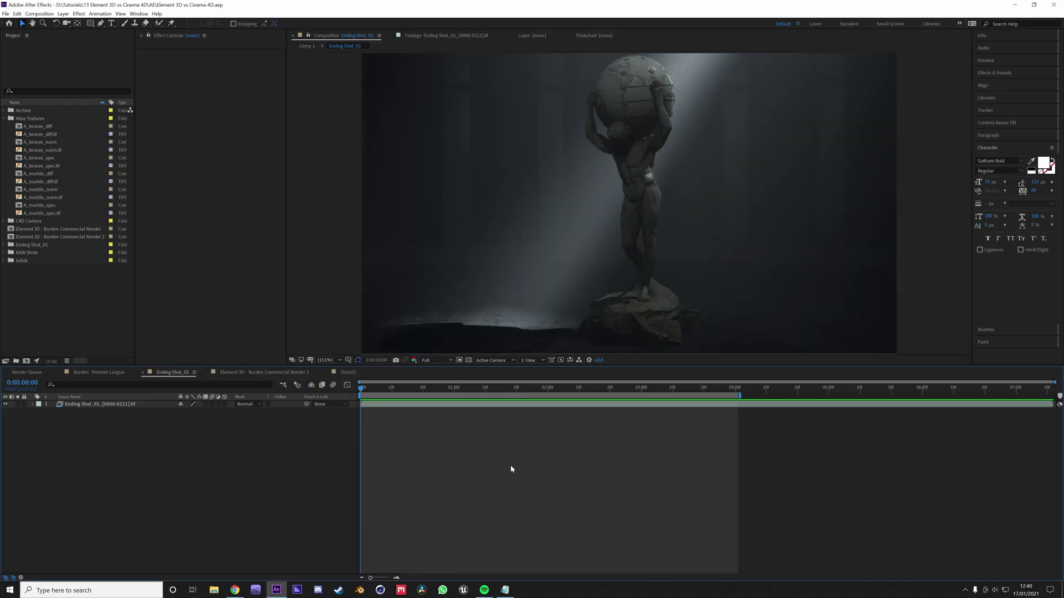
pyautogui.scroll(3, 690, 149)
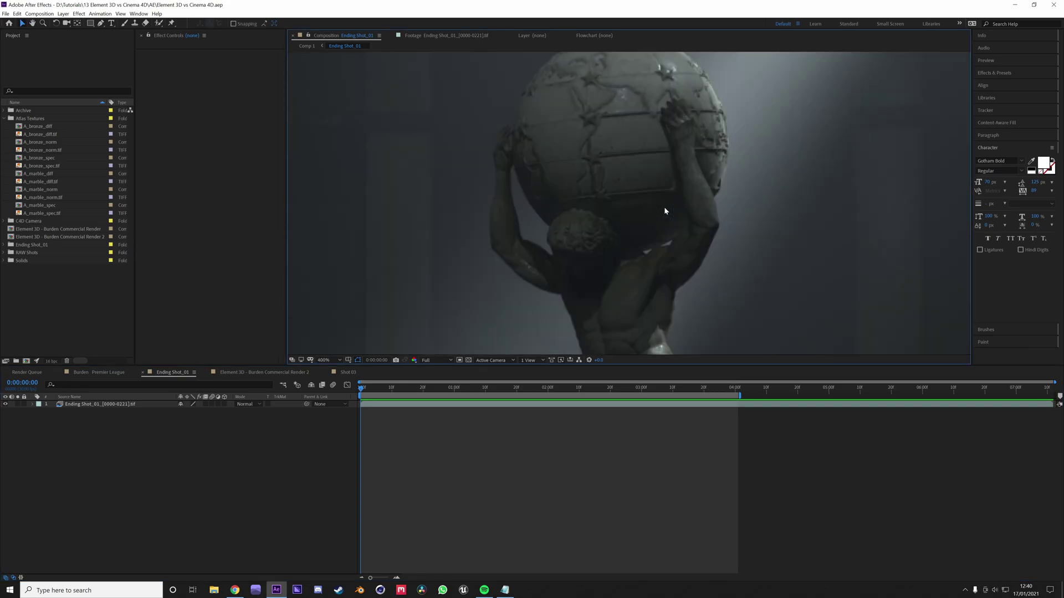
pyautogui.scroll(1, 697, 147)
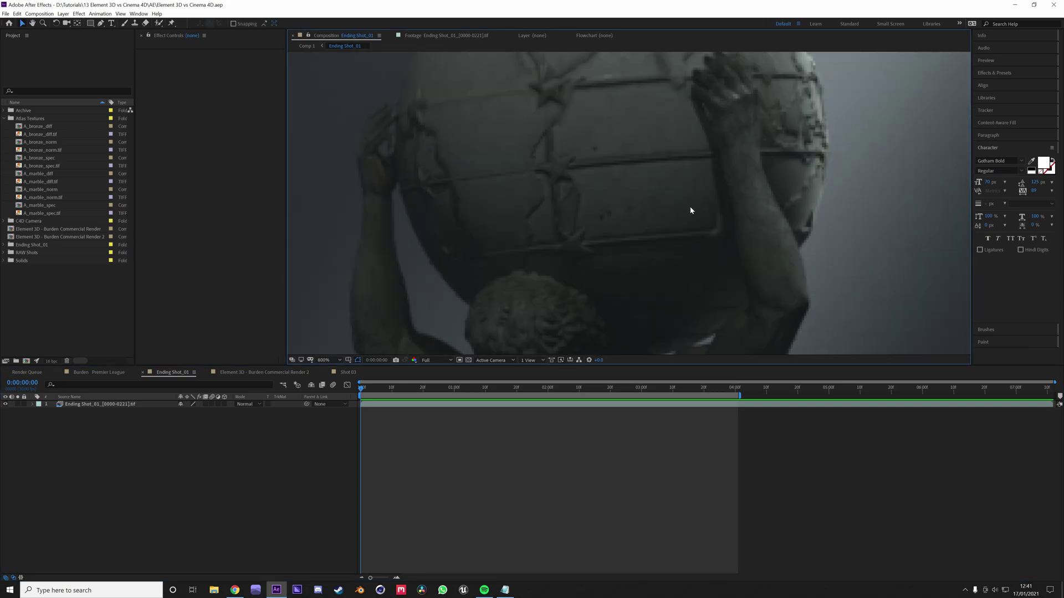
pyautogui.scroll(-1, 691, 211)
pyautogui.scroll(-5, 677, 195)
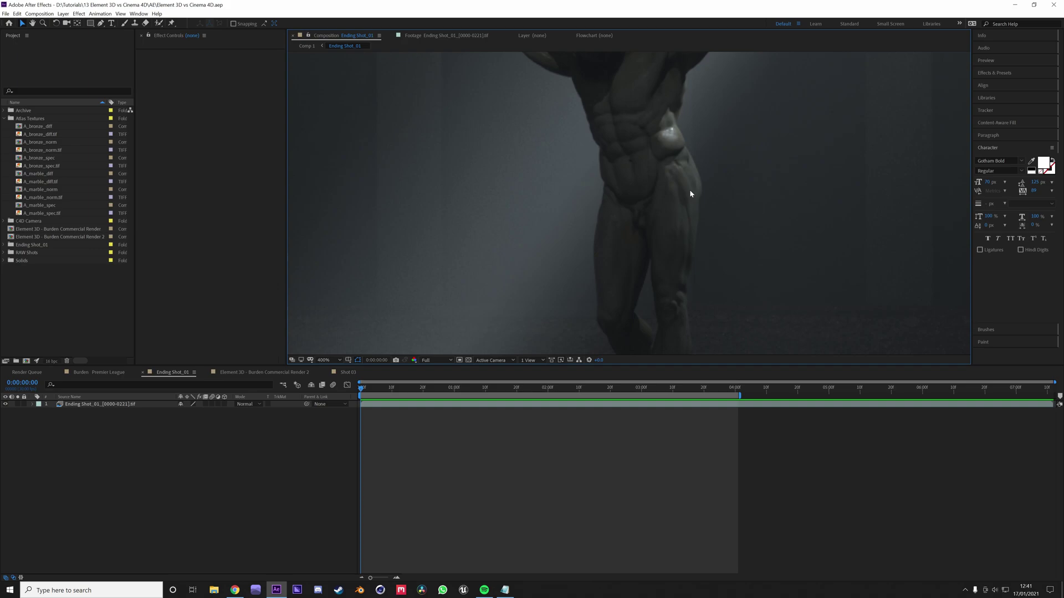
# - Pan to the statue's legs and base up close, then return to the Element 3D comp
pyautogui.moveTo(689, 190); pyautogui.dragTo(704, 135)
pyautogui.scroll(-2, 720, 139)
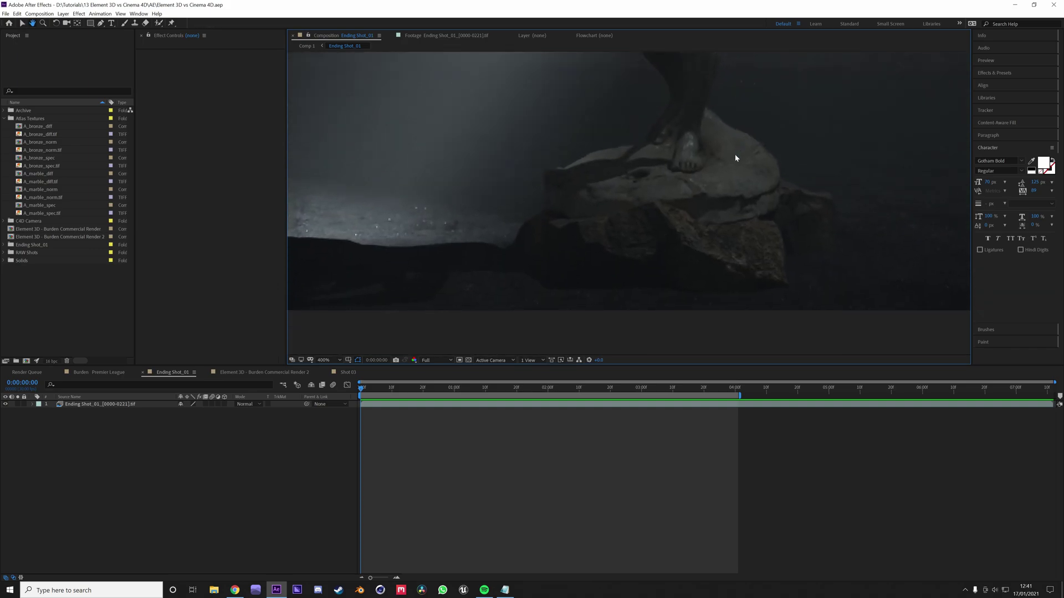
pyautogui.scroll(6, 715, 238)
pyautogui.scroll(5, 732, 272)
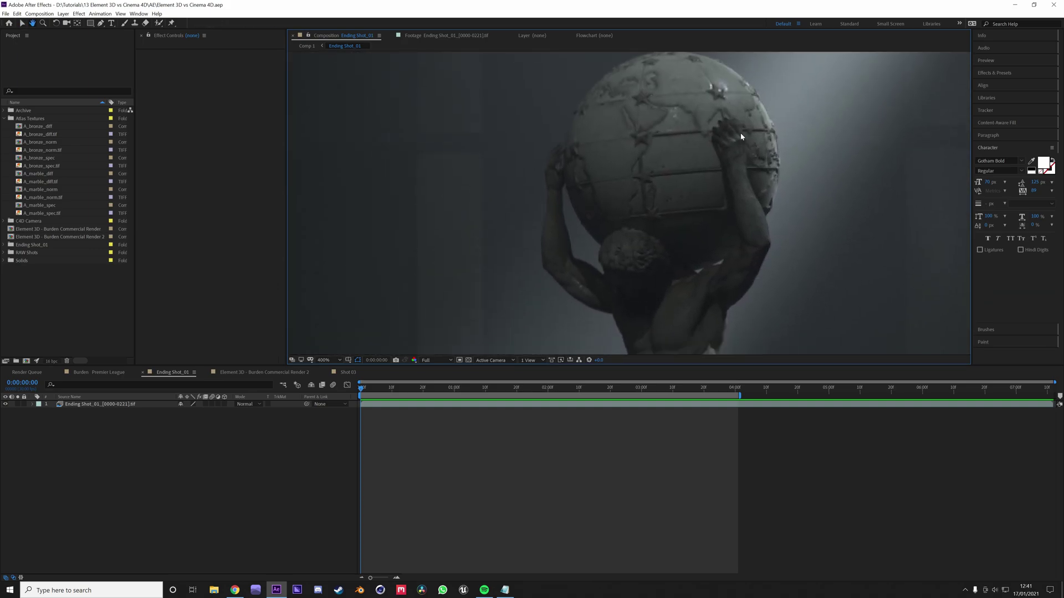
pyautogui.scroll(1, 738, 174)
pyautogui.scroll(1, 830, 107)
pyautogui.scroll(-1, 798, 167)
pyautogui.scroll(1, 734, 167)
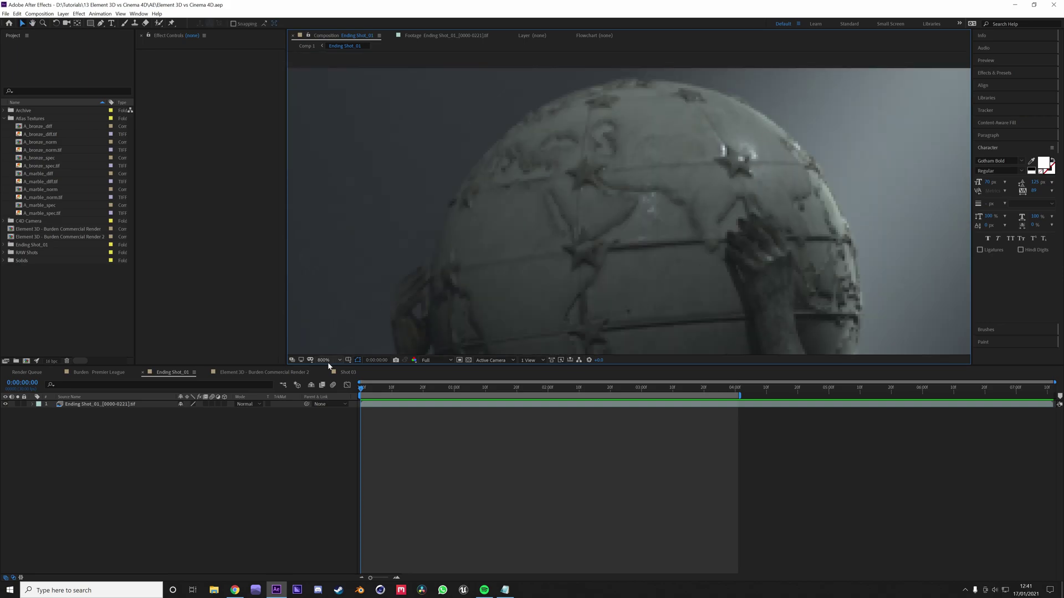
pyautogui.click(310, 372)
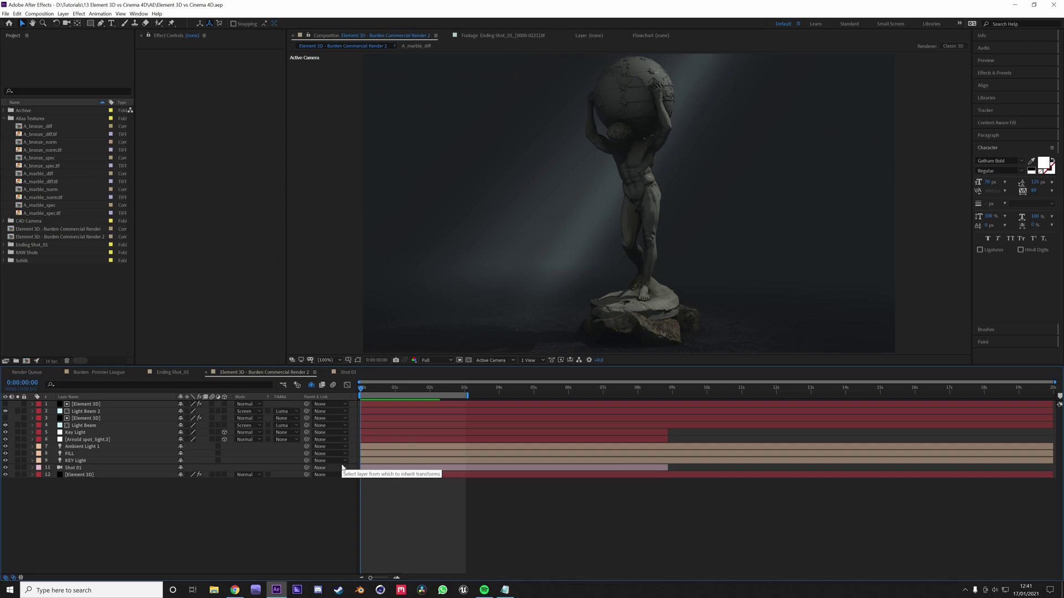
# - Select the Element 3D pass and set the viewer magnification to Fit
pyautogui.click(110, 475)
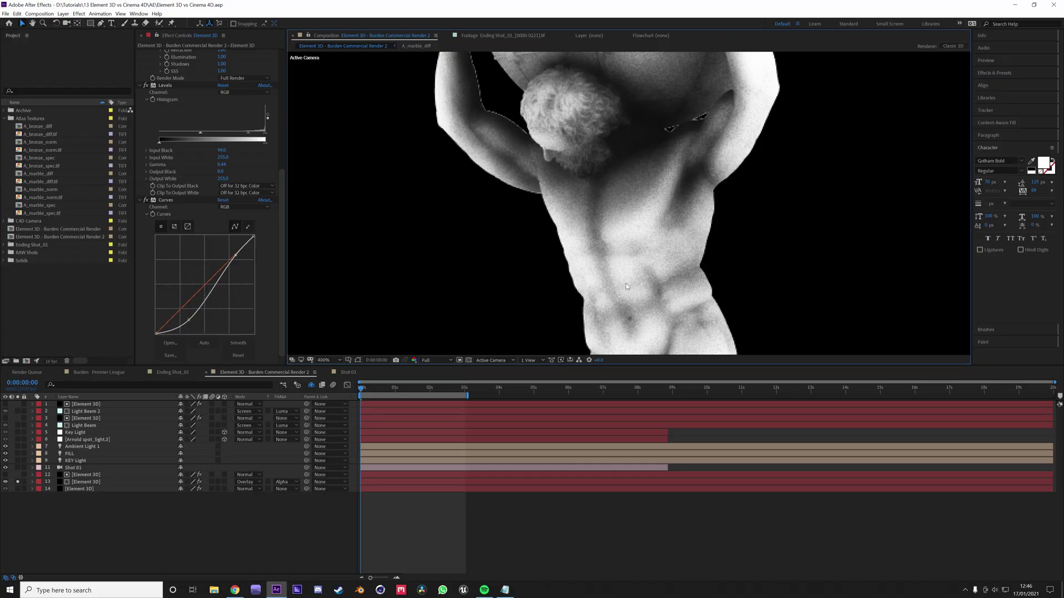
pyautogui.click(338, 360)
pyautogui.click(338, 405)
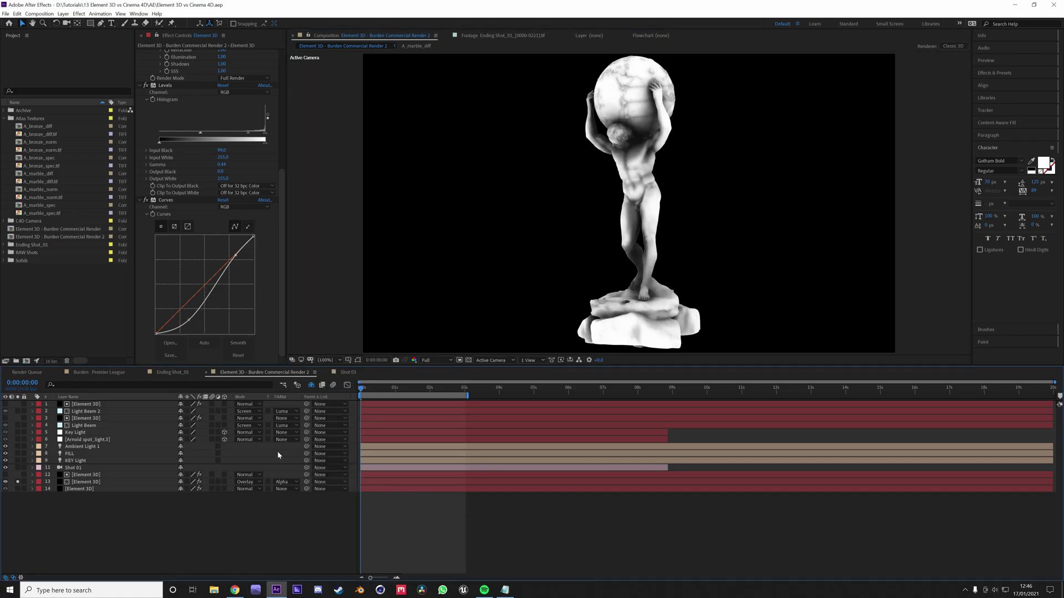
# - Toggle the Element 3D layer's Curves and Levels effects, with Levels Input Black at 142
pyautogui.click(92, 483)
pyautogui.click(632, 198)
pyautogui.scroll(4, 631, 198)
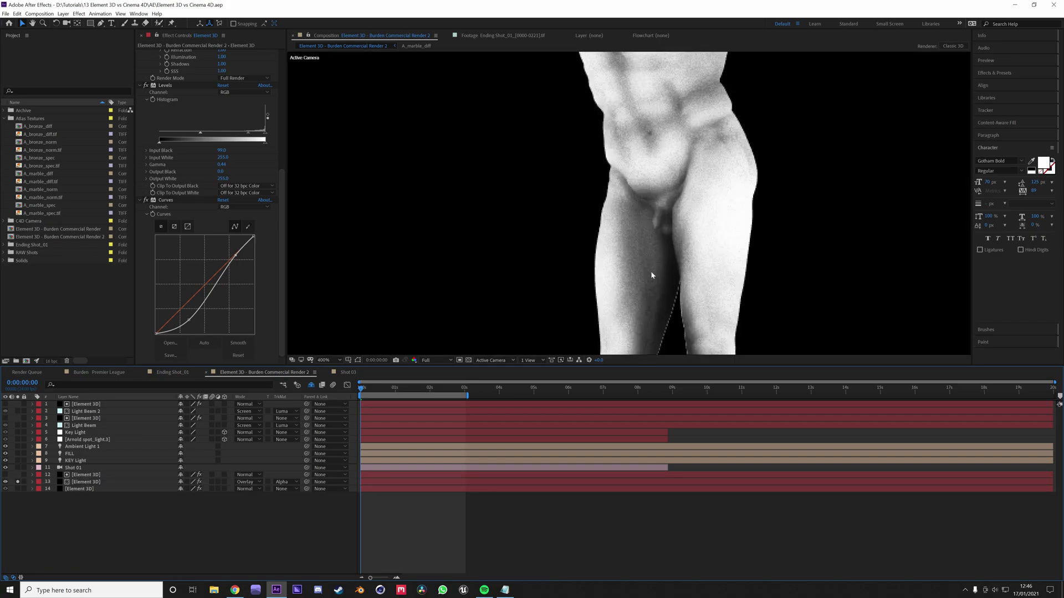
pyautogui.scroll(10, 630, 213)
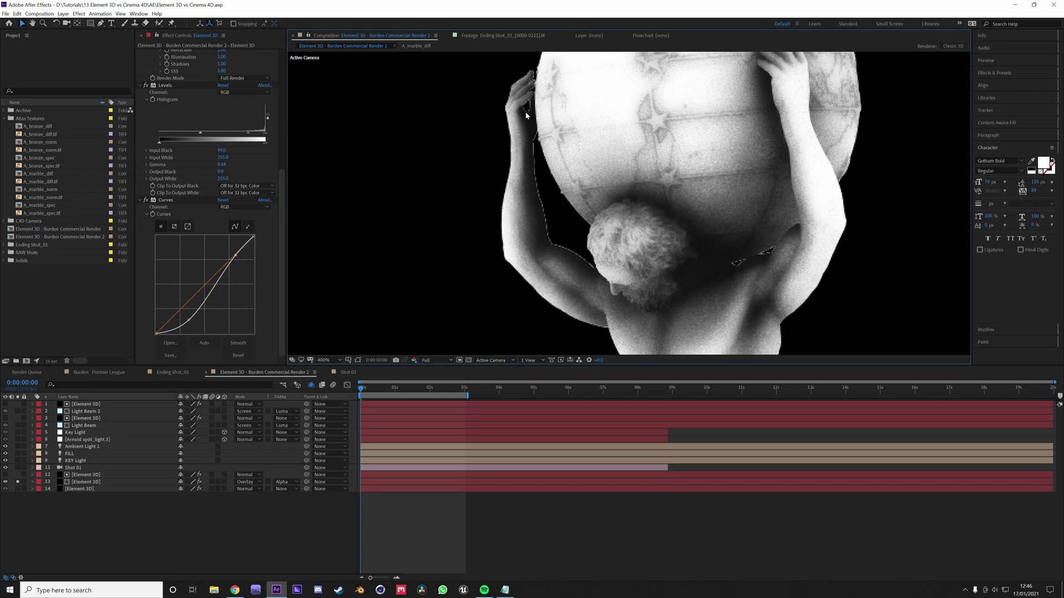
pyautogui.keyDown('shift'); pyautogui.hscroll(-2, 551, 138); pyautogui.keyUp('shift')
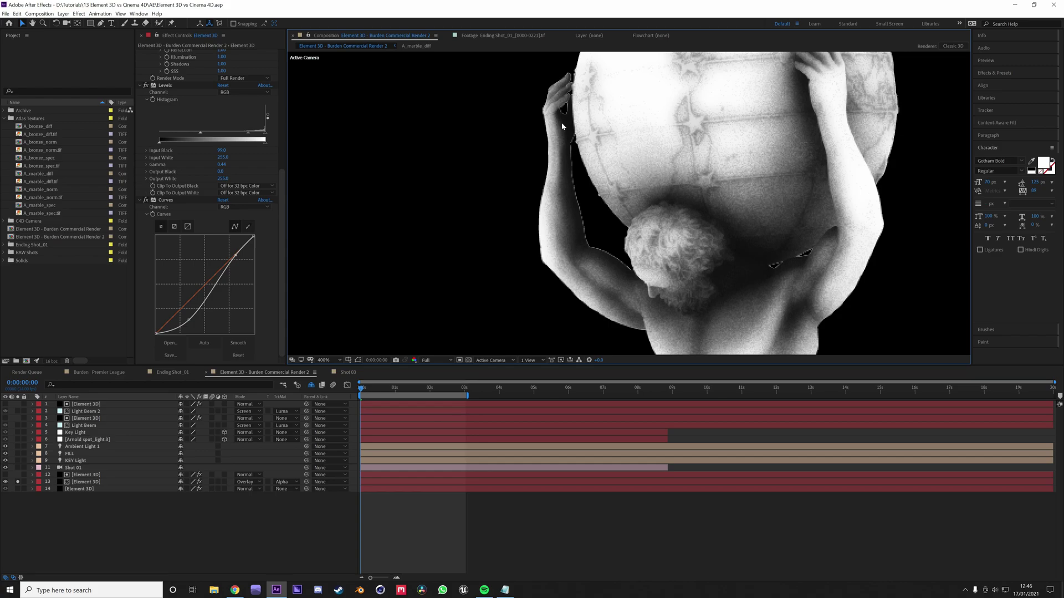
pyautogui.scroll(-5, 721, 261)
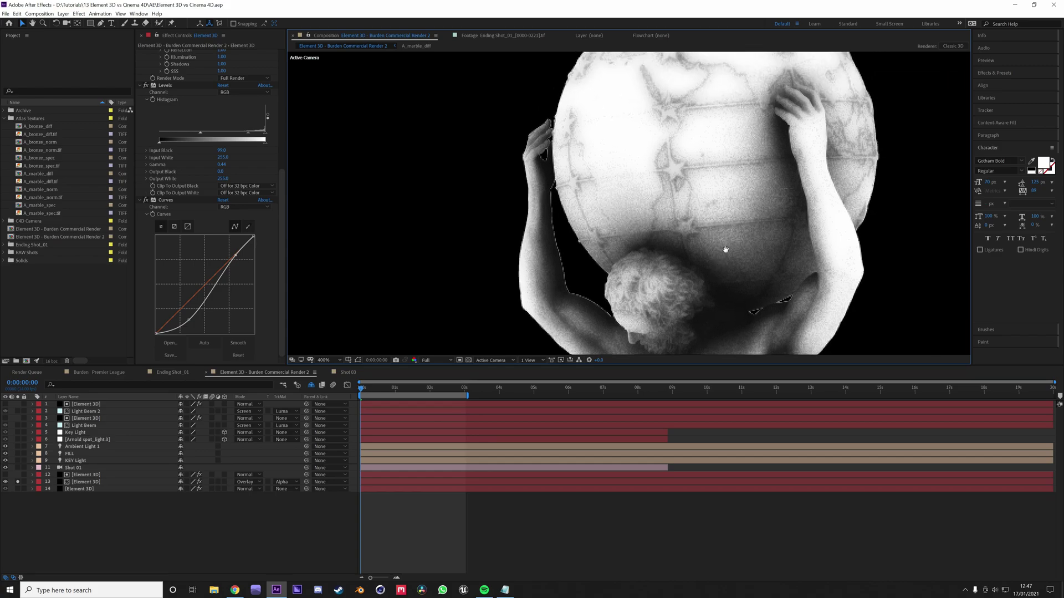
pyautogui.click(145, 200)
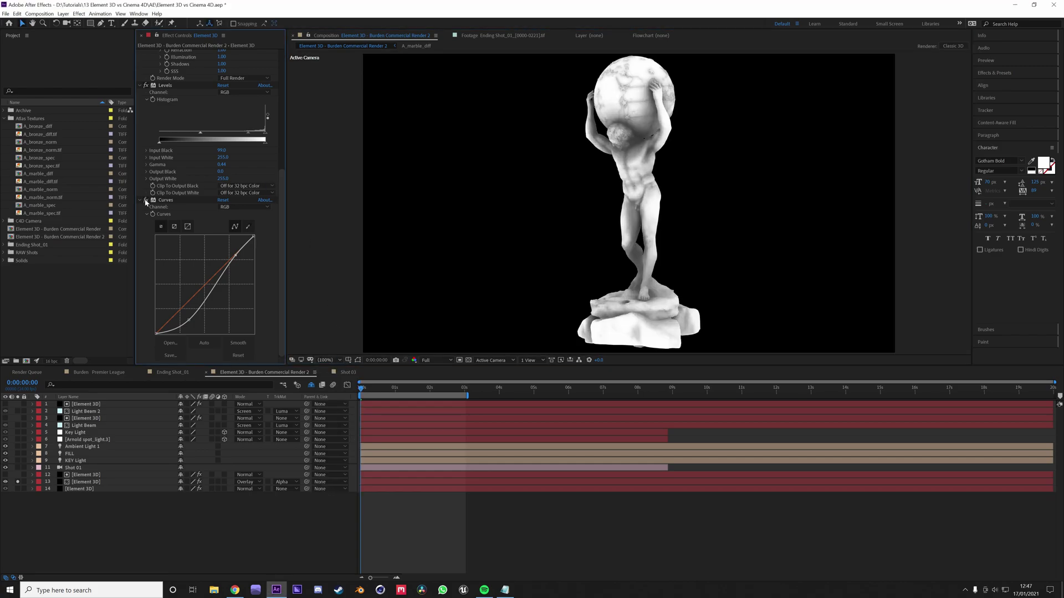
pyautogui.click(145, 200)
pyautogui.click(146, 86)
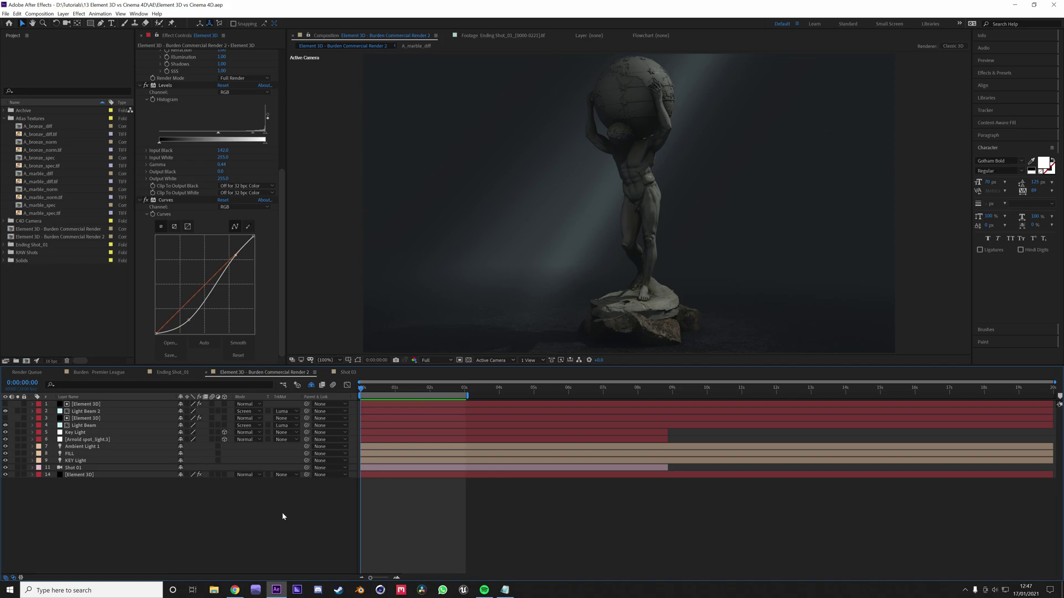
pyautogui.click(281, 513)
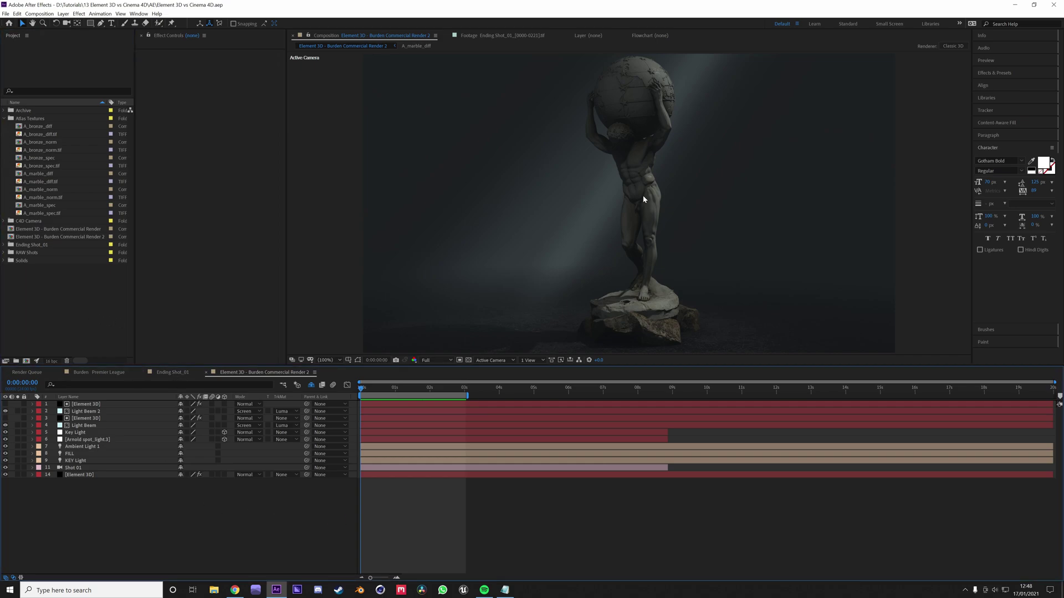
pyautogui.scroll(2, 644, 197)
pyautogui.scroll(2, 646, 171)
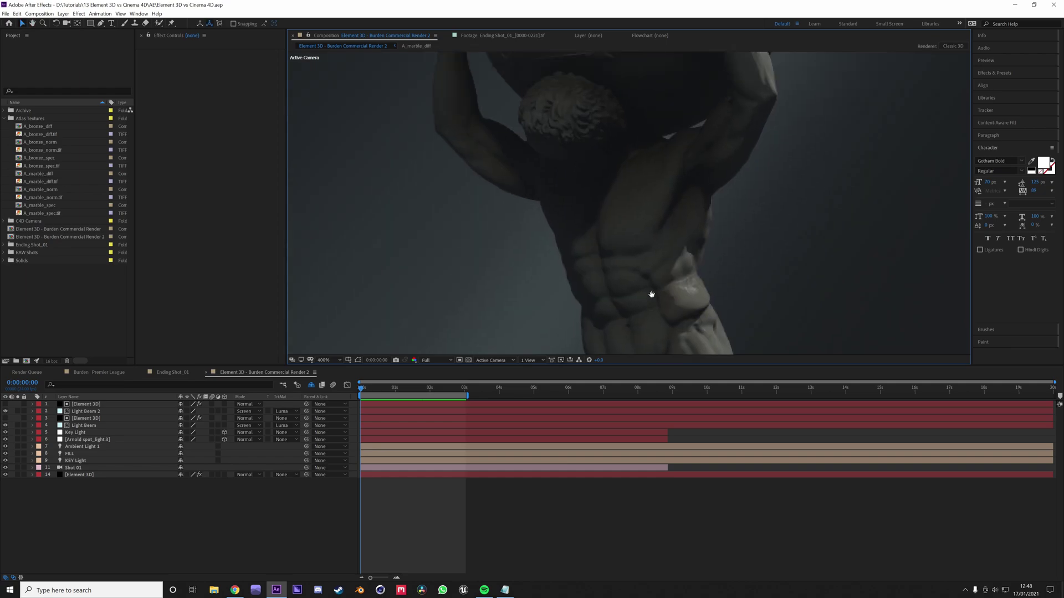
pyautogui.scroll(-2, 645, 277)
pyautogui.click(172, 372)
pyautogui.click(257, 372)
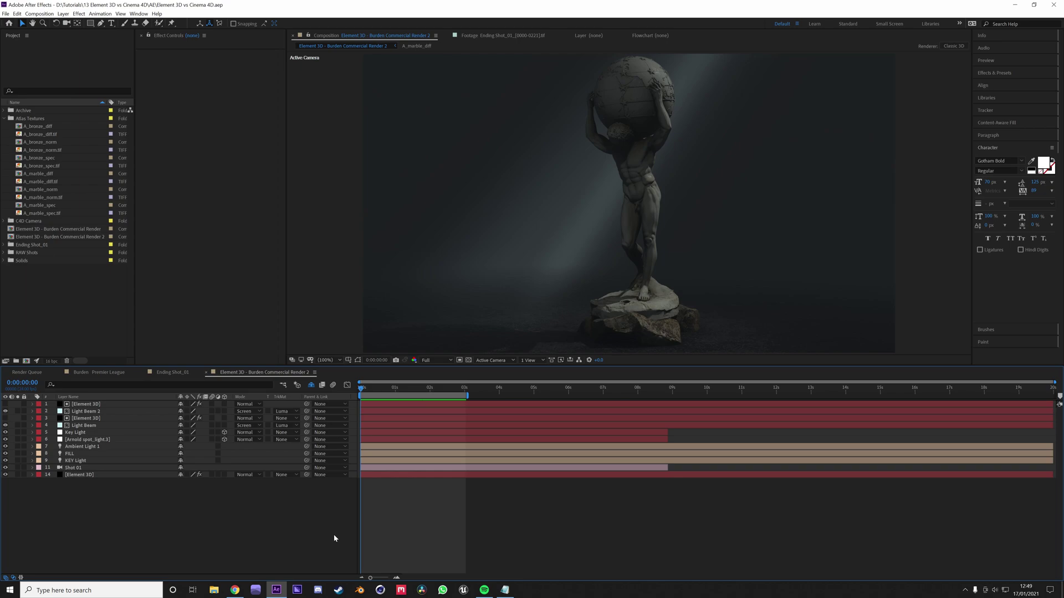
pyautogui.click(102, 461)
pyautogui.click(101, 511)
pyautogui.click(89, 447)
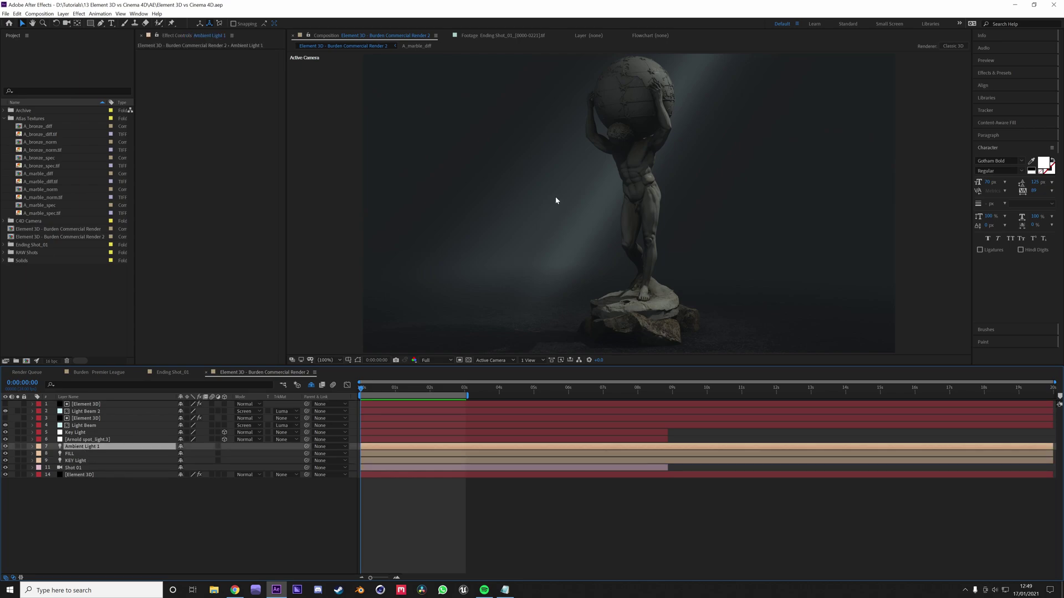
pyautogui.click(226, 552)
pyautogui.click(101, 450)
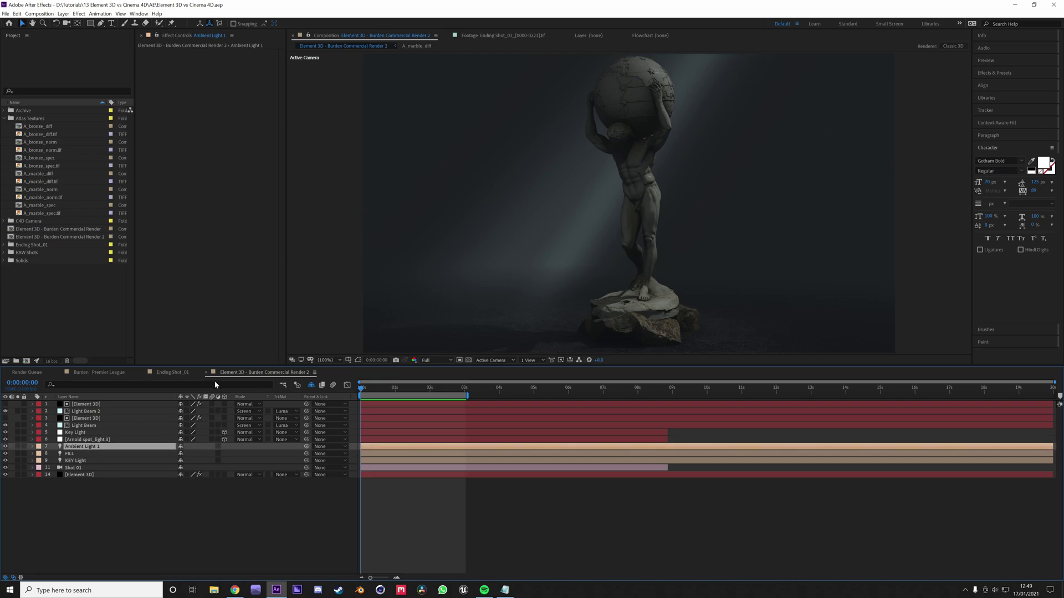
pyautogui.click(192, 523)
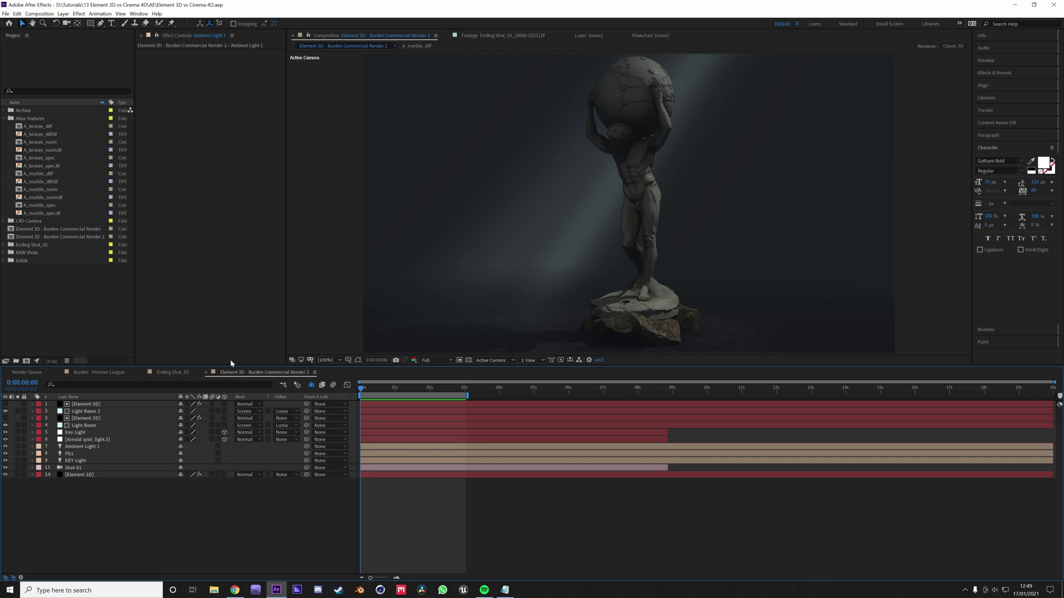
pyautogui.click(178, 369)
pyautogui.click(254, 372)
pyautogui.click(76, 461)
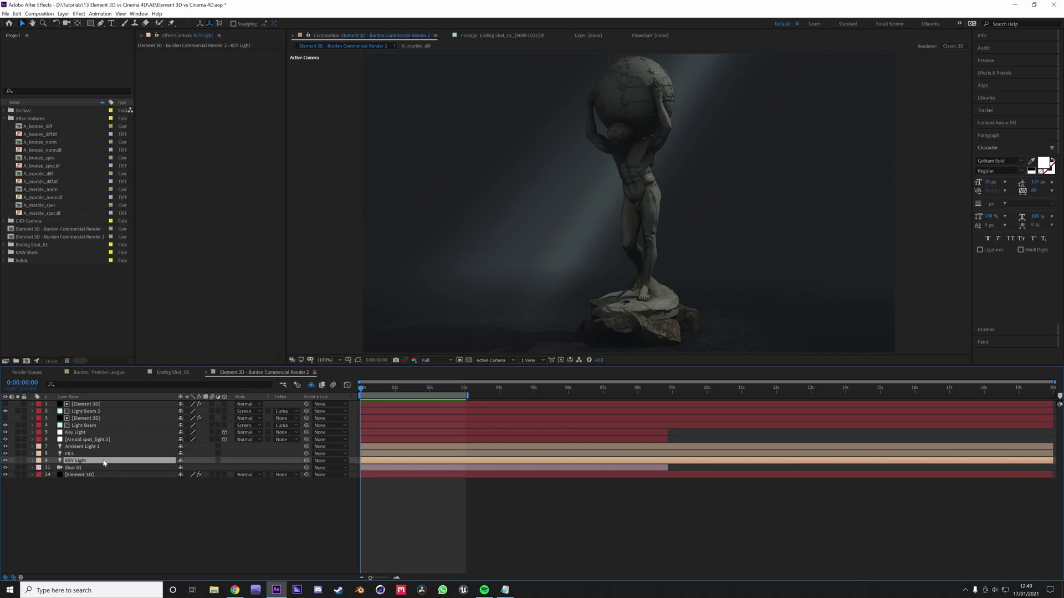
pyautogui.press('a')
pyautogui.press('a')
pyautogui.click(268, 494)
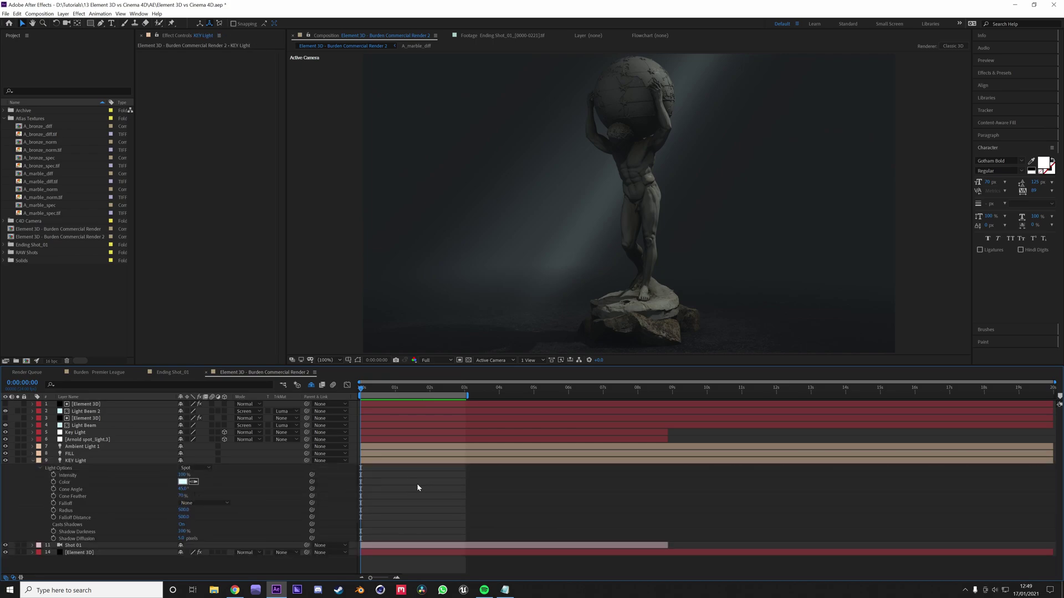
pyautogui.click(33, 462)
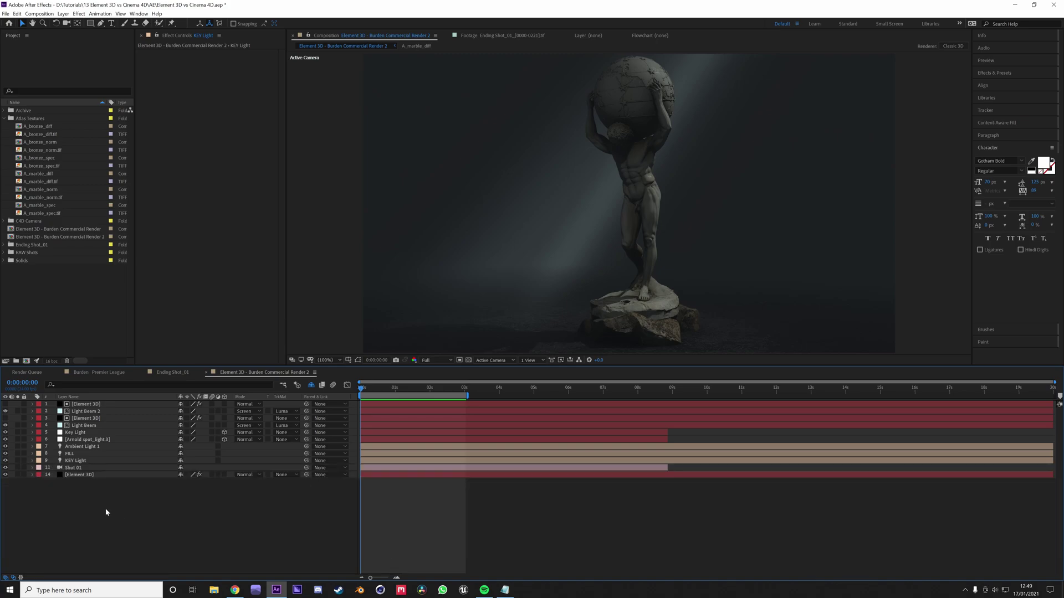
pyautogui.click(321, 519)
pyautogui.click(233, 523)
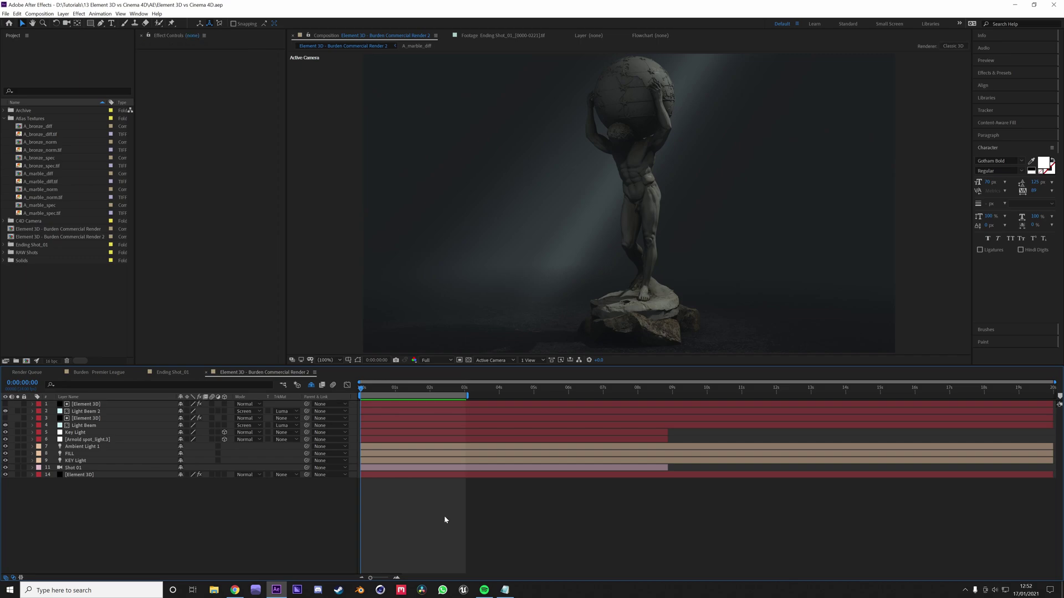